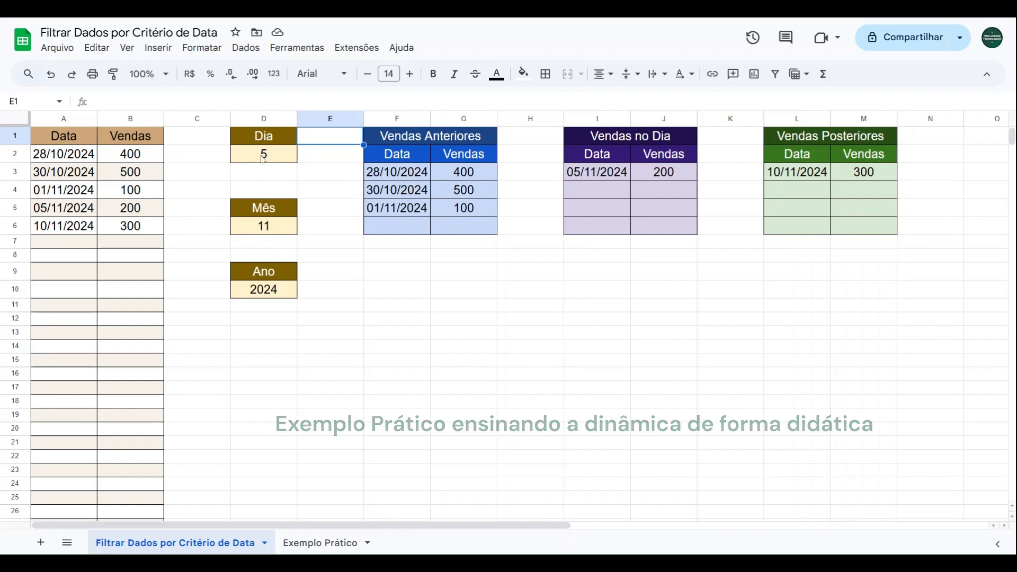
Examine the Dia, Mês and Ano criteria cells and the source table of dates and sales in the finished example
{"action": "left_click", "coordinate": [264, 158]}
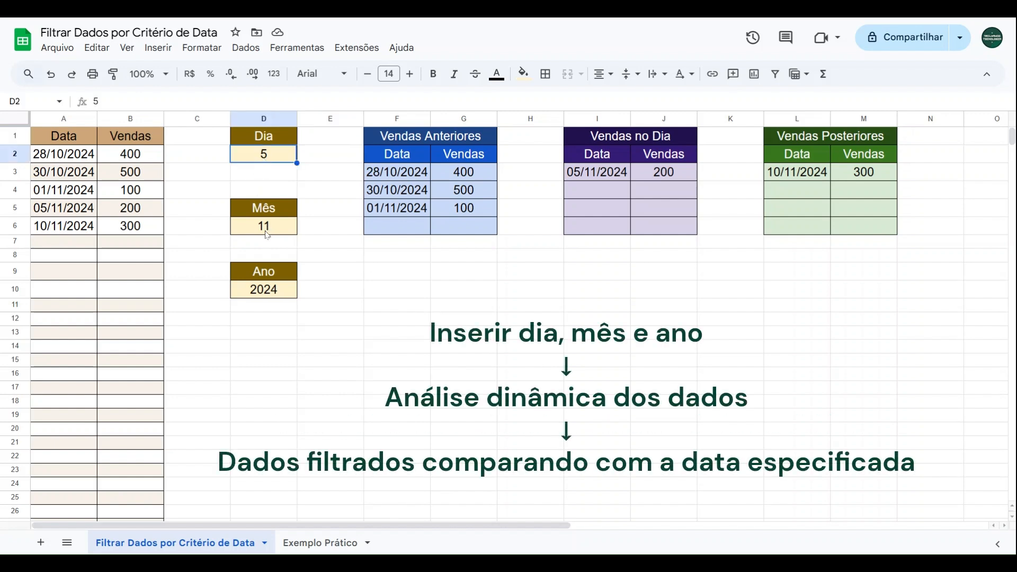
{"action": "left_click", "coordinate": [267, 232]}
{"action": "left_click", "coordinate": [286, 298]}
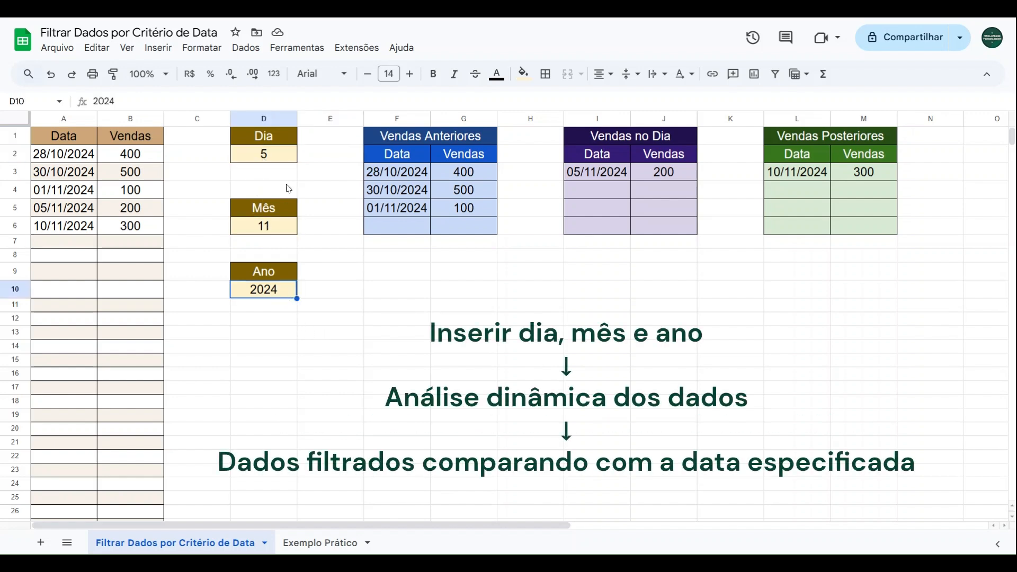
{"action": "left_click", "coordinate": [289, 165]}
{"action": "left_click", "coordinate": [288, 225], "text": "ctrl"}
{"action": "left_click", "coordinate": [281, 297]}
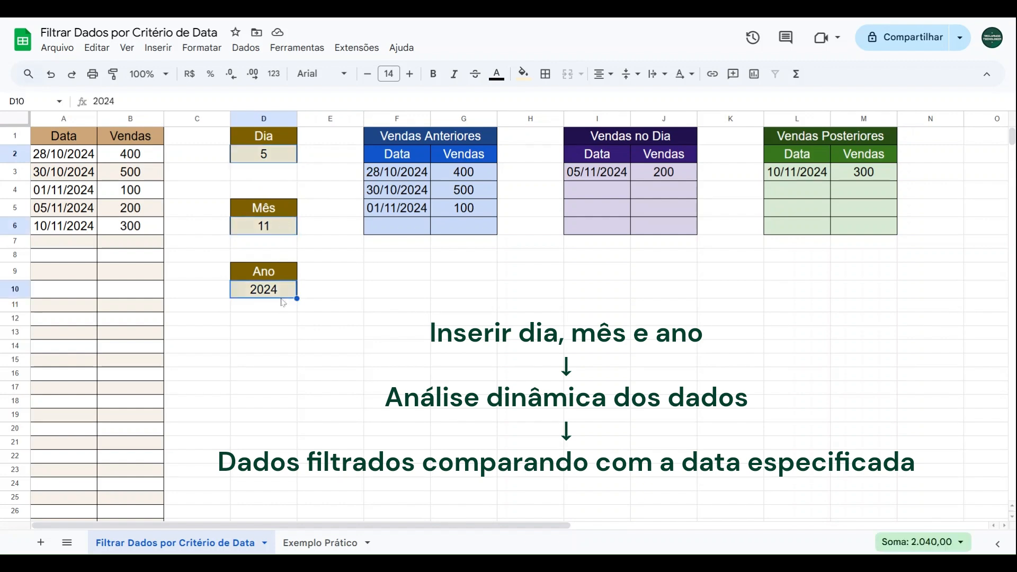
{"action": "left_click", "coordinate": [212, 176]}
{"action": "left_click_drag", "start_coordinate": [62, 156], "coordinate": [142, 471]}
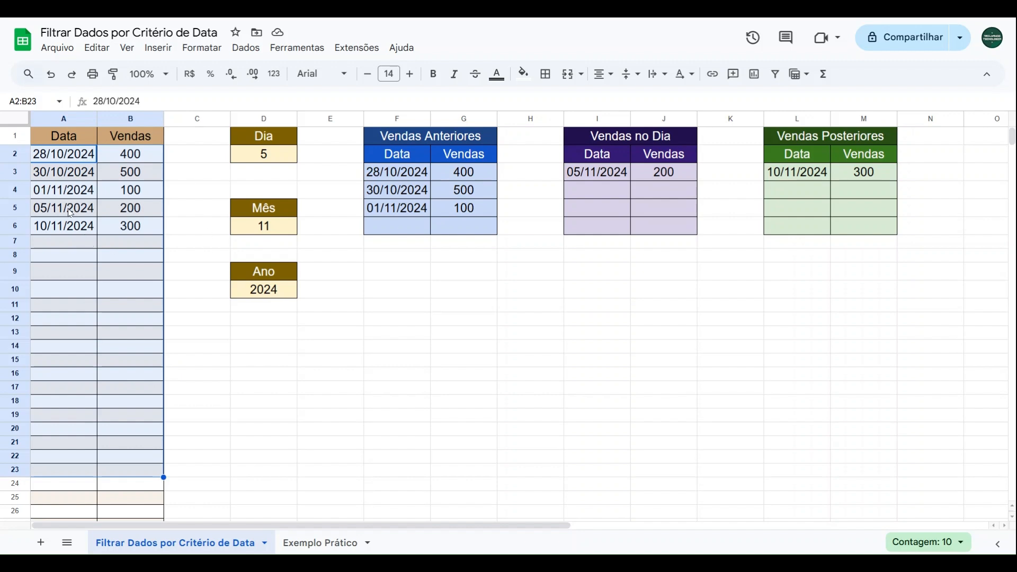
{"action": "left_click", "coordinate": [73, 159]}
{"action": "left_click", "coordinate": [114, 154]}
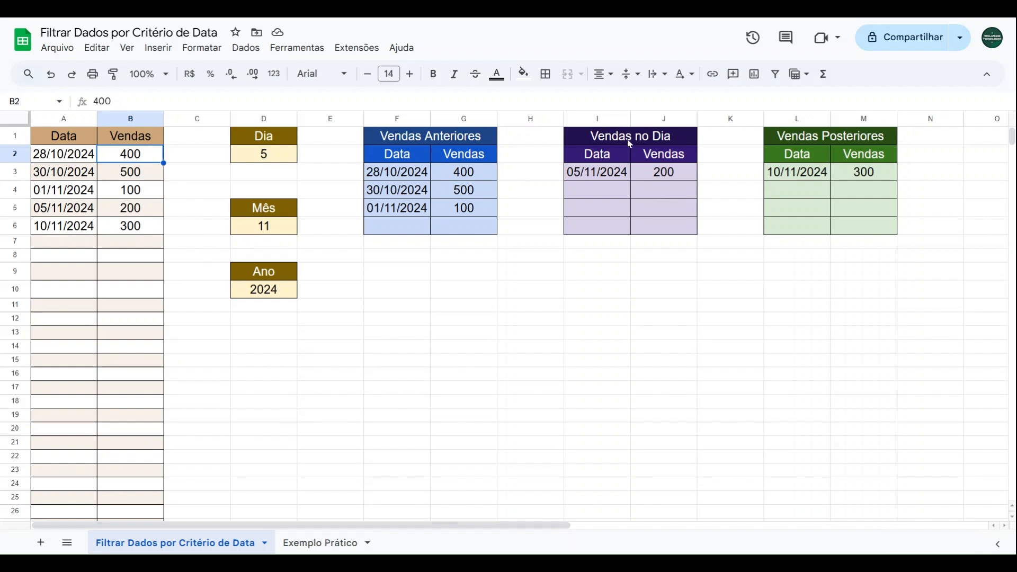
Compare the Vendas no Dia, Vendas Anteriores and Vendas Posteriores tables with their matching source rows and the date criteria
{"action": "left_click_drag", "start_coordinate": [598, 136], "coordinate": [622, 235]}
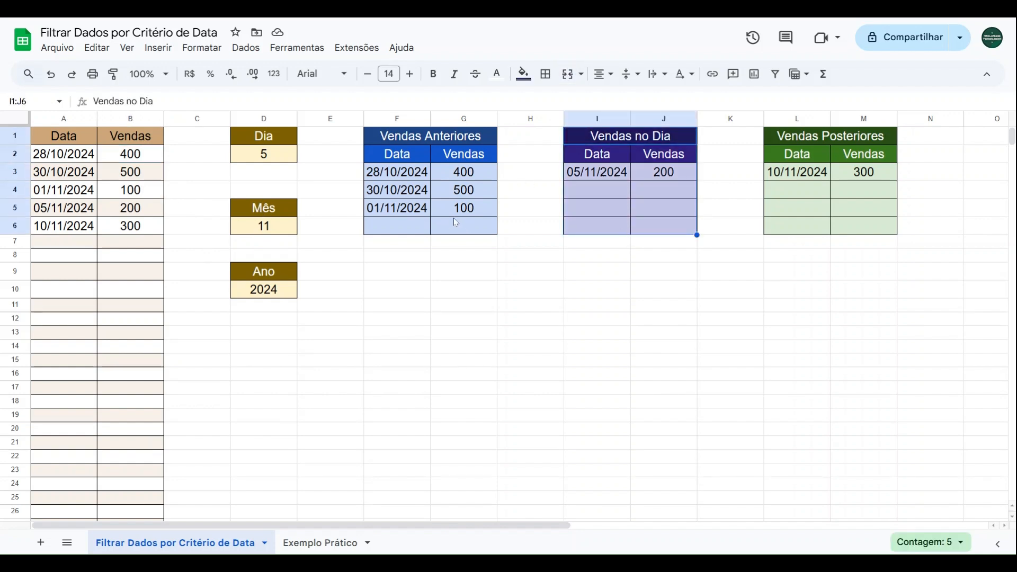
{"action": "left_click", "coordinate": [275, 156]}
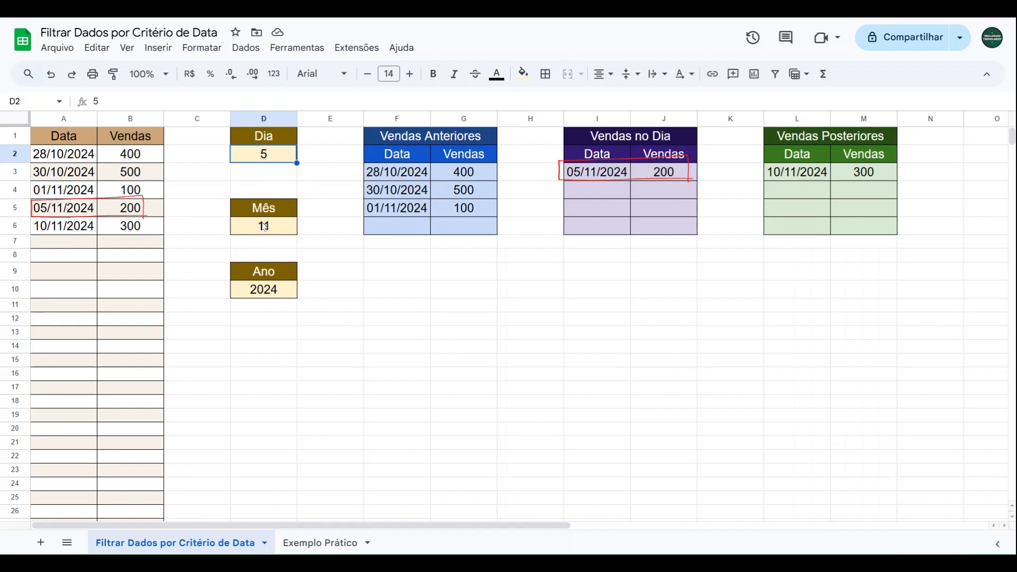
{"action": "left_click", "coordinate": [264, 226]}
{"action": "left_click", "coordinate": [273, 292]}
{"action": "left_click_drag", "start_coordinate": [77, 211], "coordinate": [132, 209]}
{"action": "left_click_drag", "start_coordinate": [608, 145], "coordinate": [623, 239]}
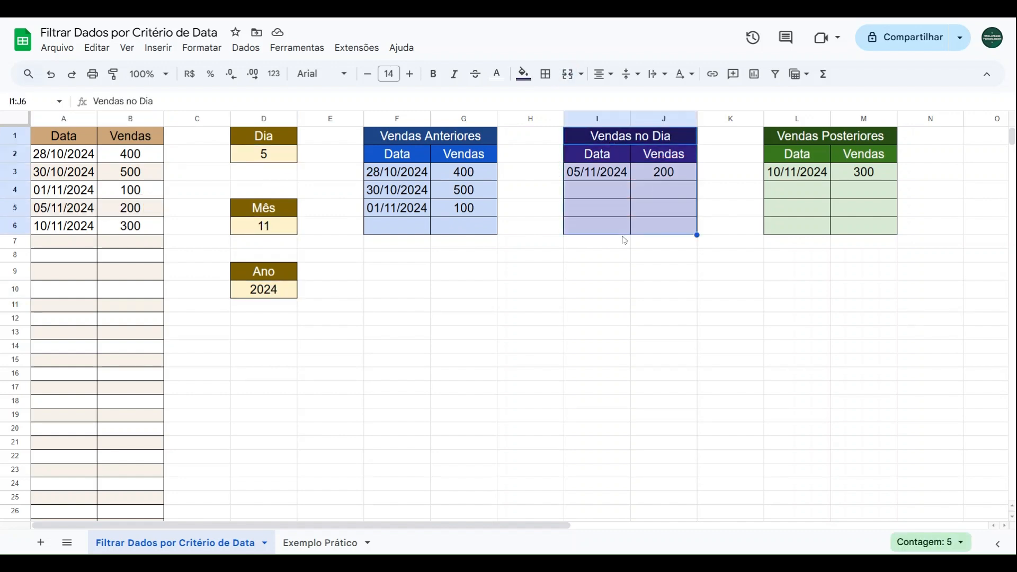
{"action": "left_click_drag", "start_coordinate": [448, 141], "coordinate": [416, 227]}
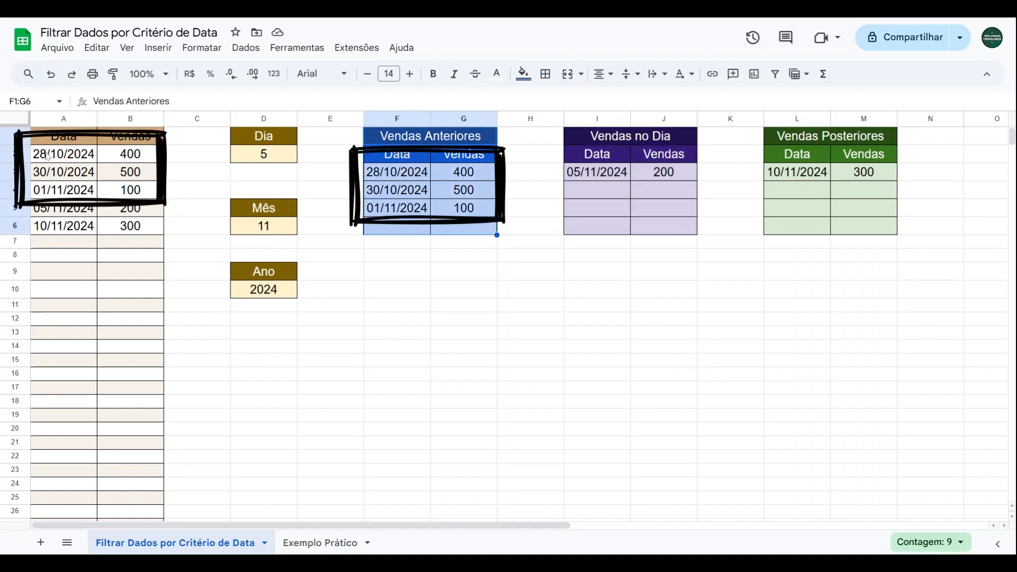
{"action": "left_click_drag", "start_coordinate": [69, 156], "coordinate": [117, 186]}
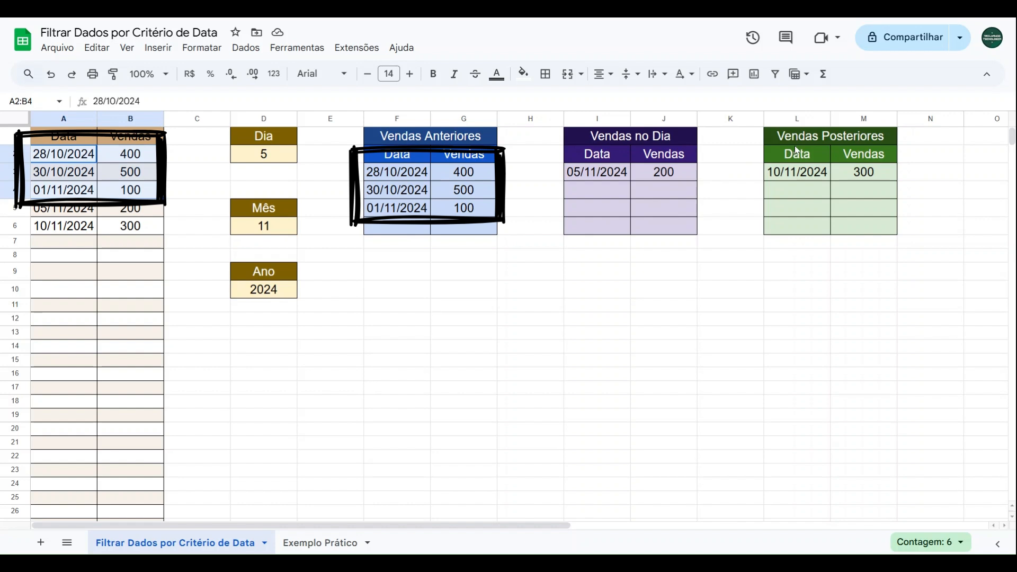
{"action": "left_click_drag", "start_coordinate": [803, 142], "coordinate": [803, 225]}
{"action": "left_click", "coordinate": [88, 229]}
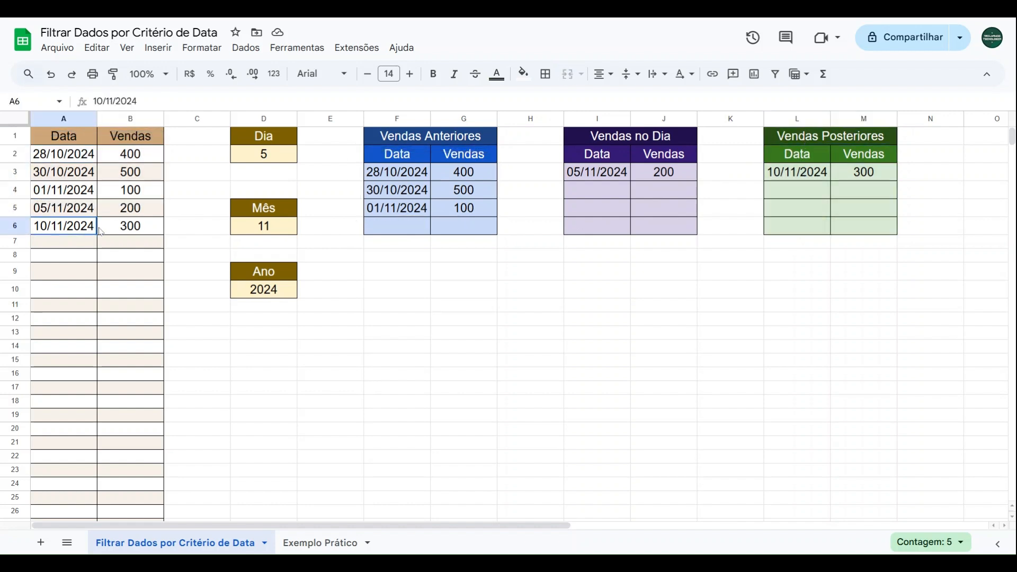
{"action": "left_click_drag", "start_coordinate": [101, 231], "coordinate": [127, 228]}
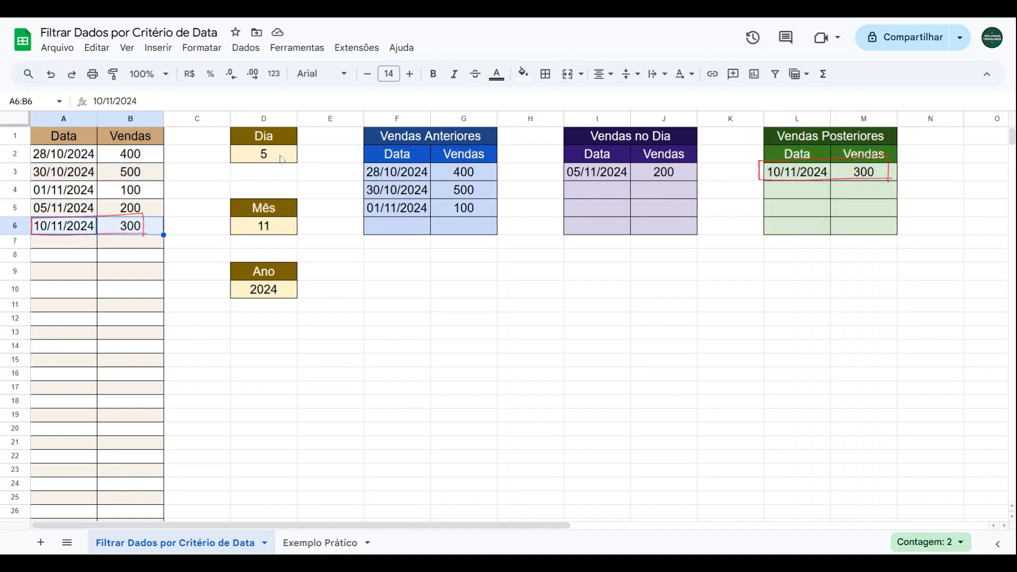
{"action": "left_click", "coordinate": [281, 159]}
{"action": "left_click", "coordinate": [275, 233]}
{"action": "left_click", "coordinate": [276, 285]}
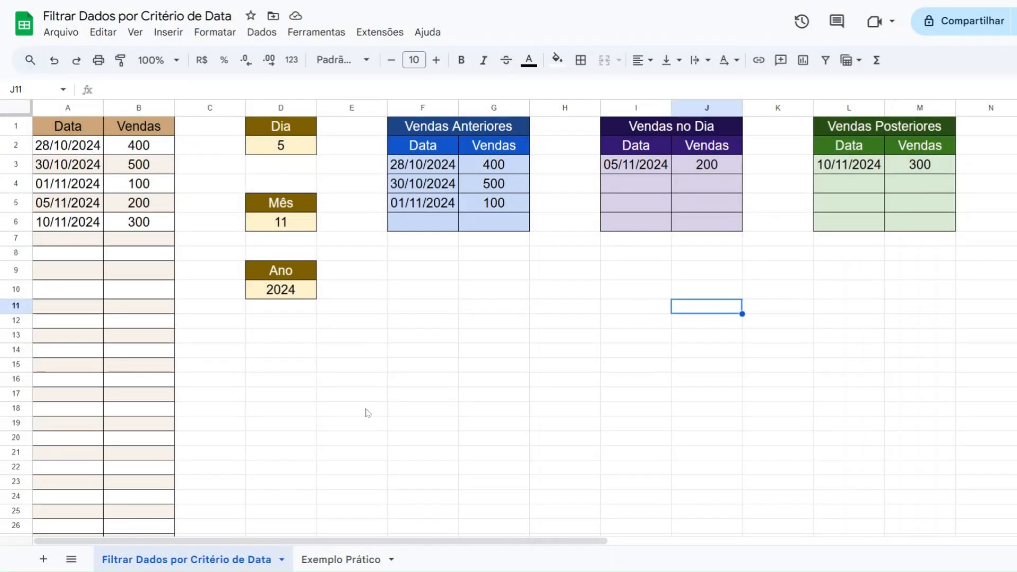
On the Exemplo Prático sheet, enter 1 as Dia, 11 as Mês and 2024 as Ano
{"action": "left_click", "coordinate": [328, 561]}
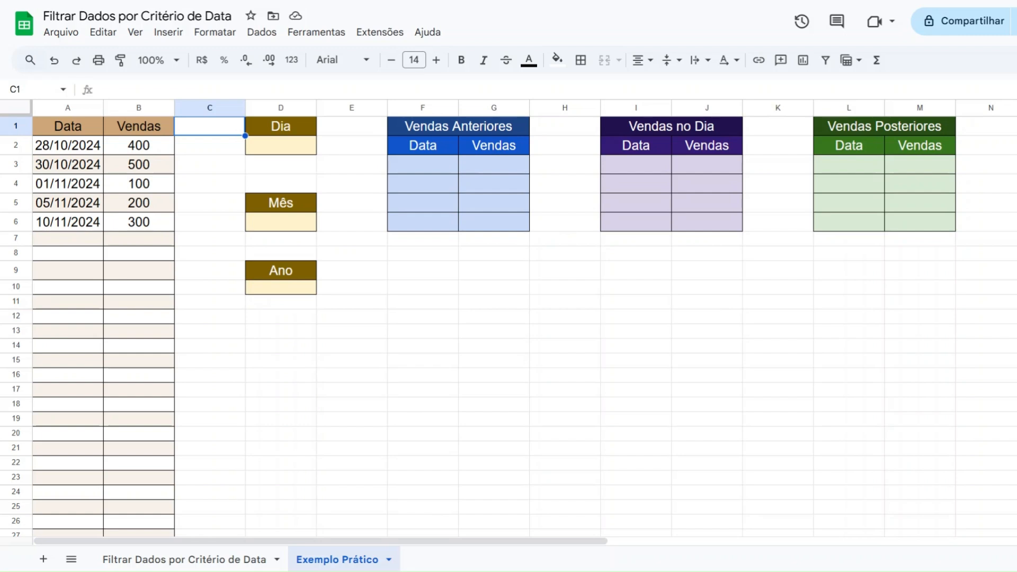
{"action": "left_click", "coordinate": [286, 158]}
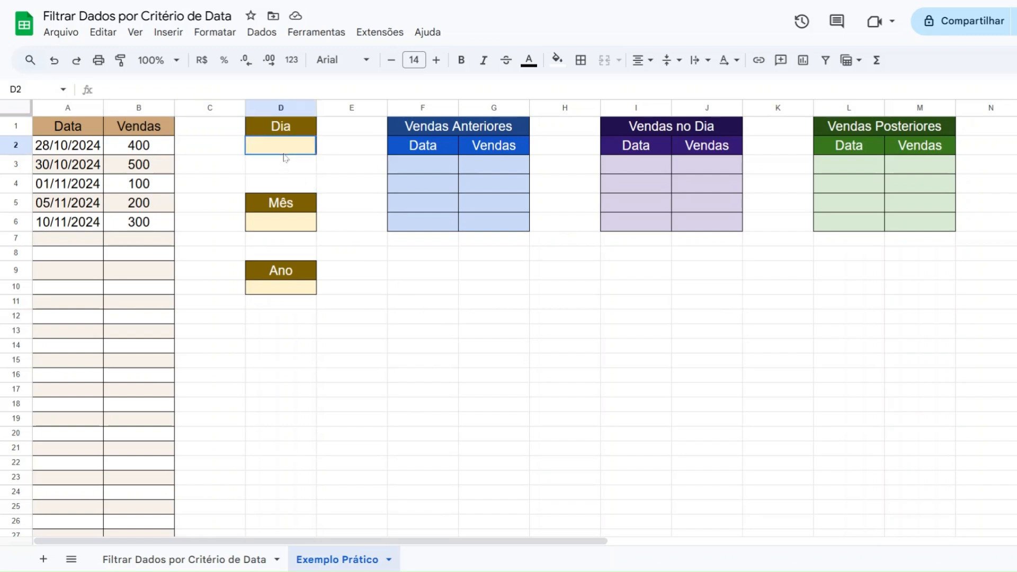
{"action": "left_click", "coordinate": [284, 221]}
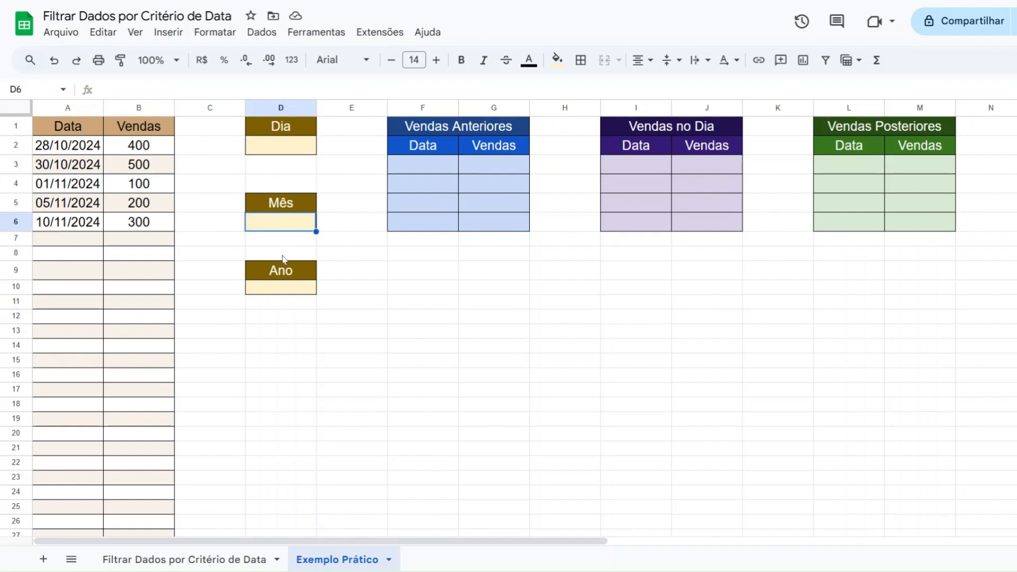
{"action": "left_click", "coordinate": [276, 287]}
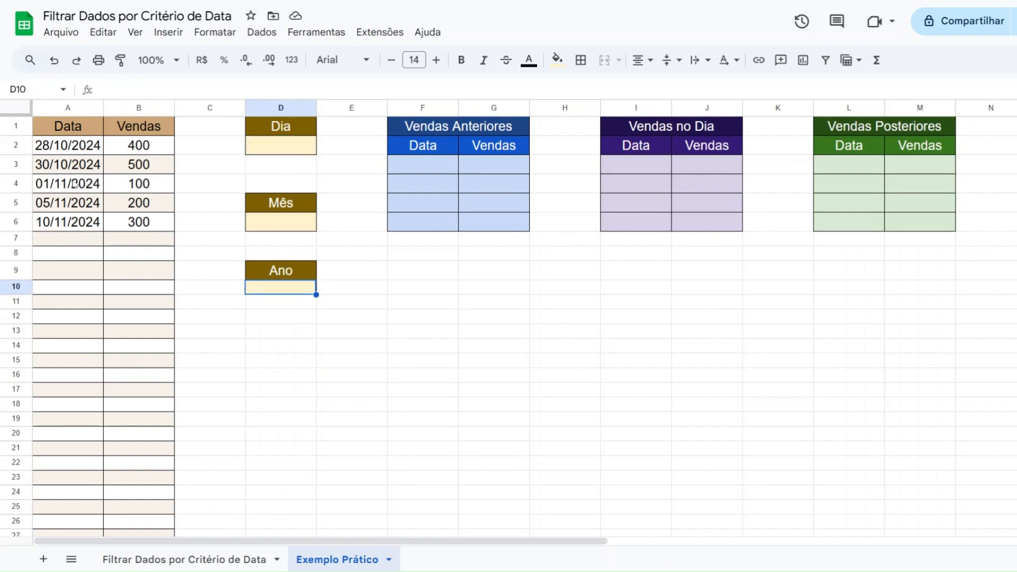
{"action": "left_click_drag", "start_coordinate": [74, 185], "coordinate": [139, 186]}
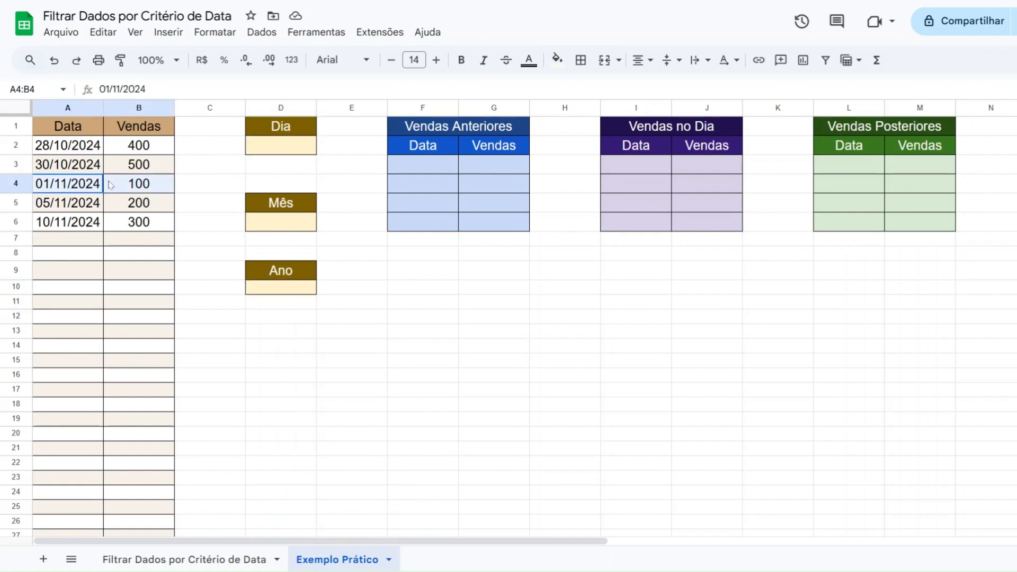
{"action": "left_click", "coordinate": [283, 150]}
{"action": "type", "text": "1"}
{"action": "key", "text": "Return"}
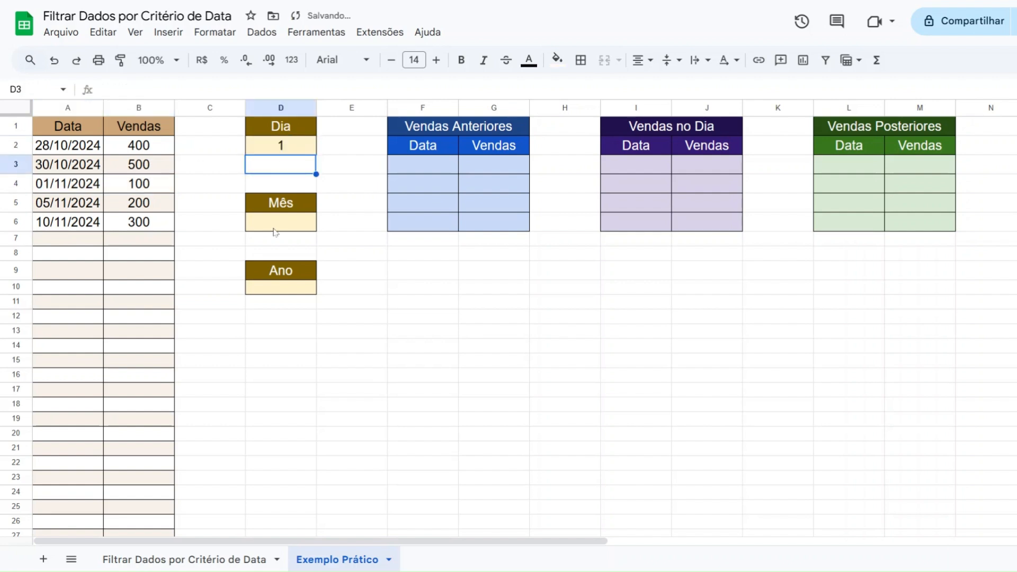
{"action": "left_click", "coordinate": [284, 224]}
{"action": "type", "text": "11"}
{"action": "key", "text": "Return"}
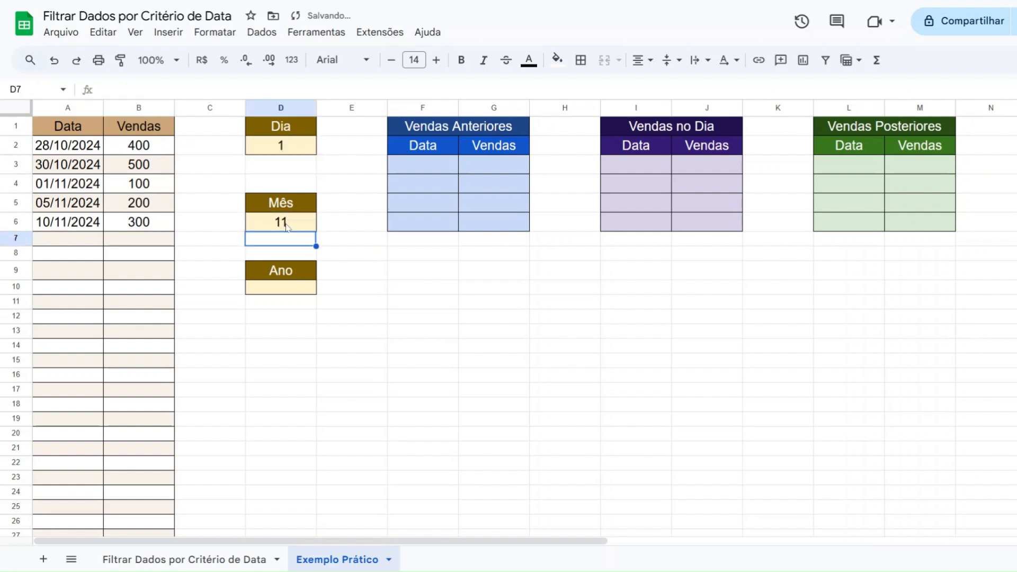
{"action": "left_click", "coordinate": [282, 293]}
{"action": "type", "text": "2024"}
{"action": "key", "text": "Return"}
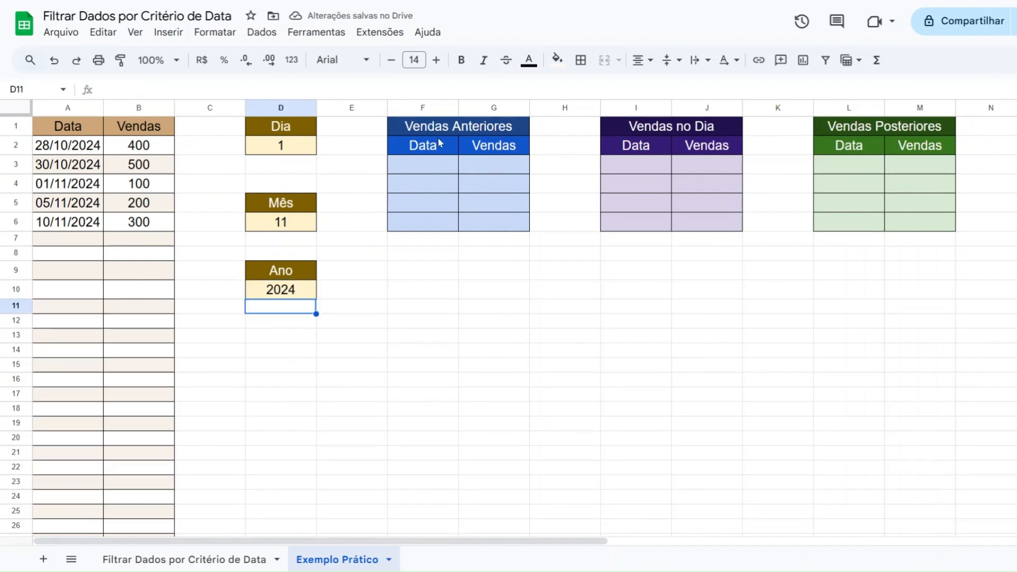
Examine the Vendas no Dia table, the Dia, Mês and Ano criteria, and the 01/11/2024 source row
{"action": "left_click", "coordinate": [646, 173]}
{"action": "left_click_drag", "start_coordinate": [668, 128], "coordinate": [674, 222]}
{"action": "left_click", "coordinate": [655, 169]}
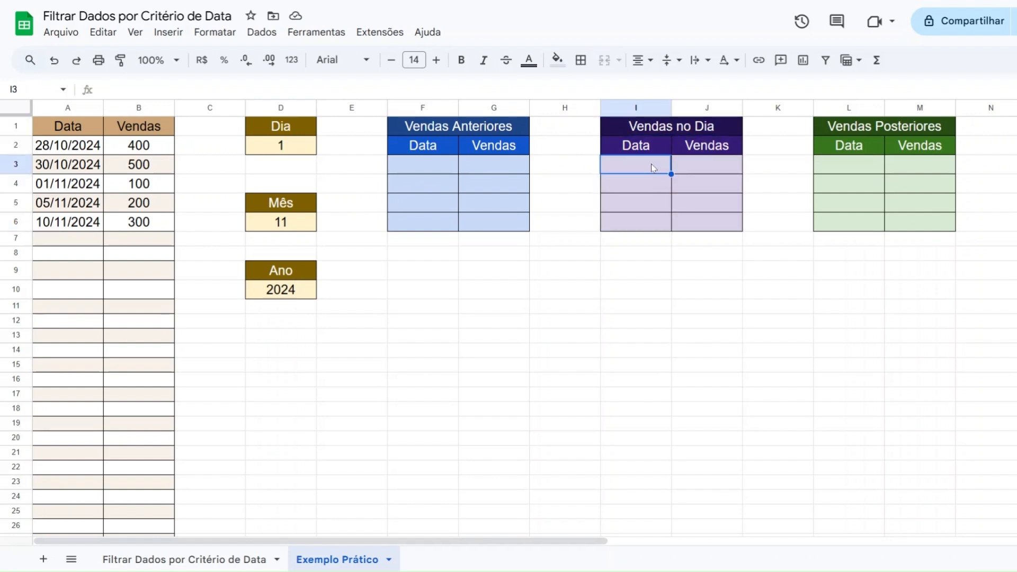
{"action": "left_click", "coordinate": [683, 170]}
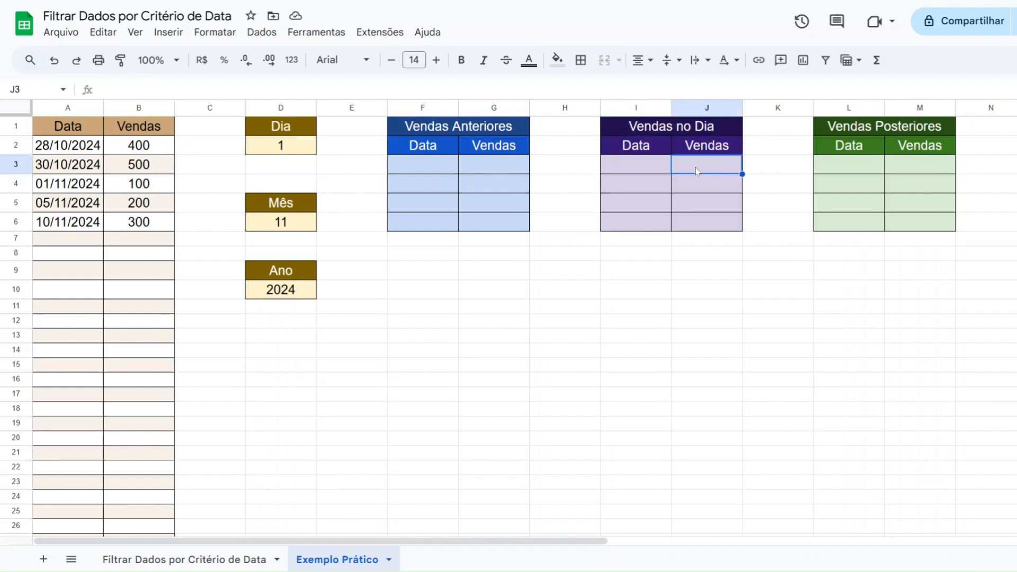
{"action": "left_click", "coordinate": [632, 176]}
{"action": "left_click", "coordinate": [310, 152]}
{"action": "left_click", "coordinate": [289, 223]}
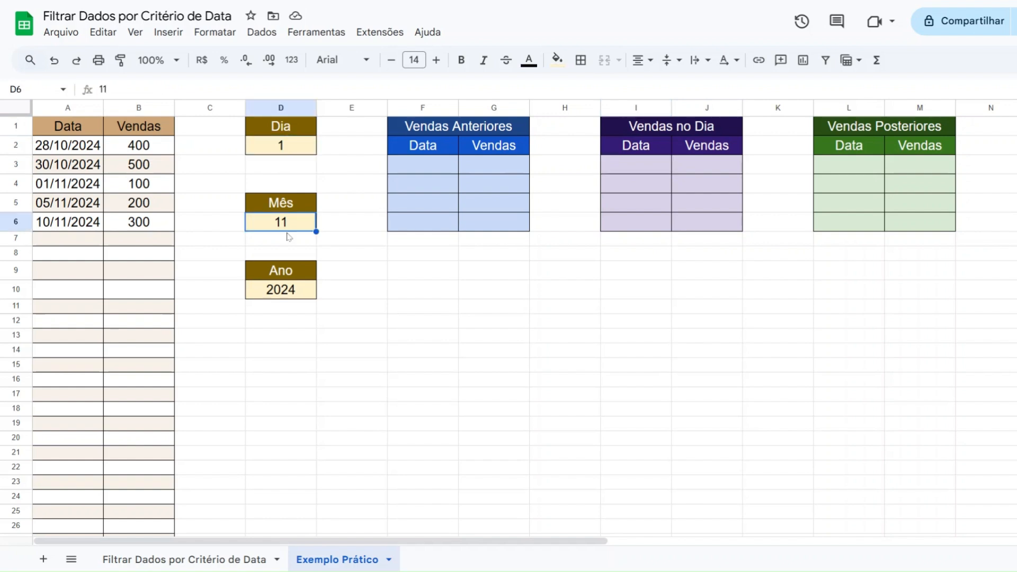
{"action": "left_click", "coordinate": [293, 294]}
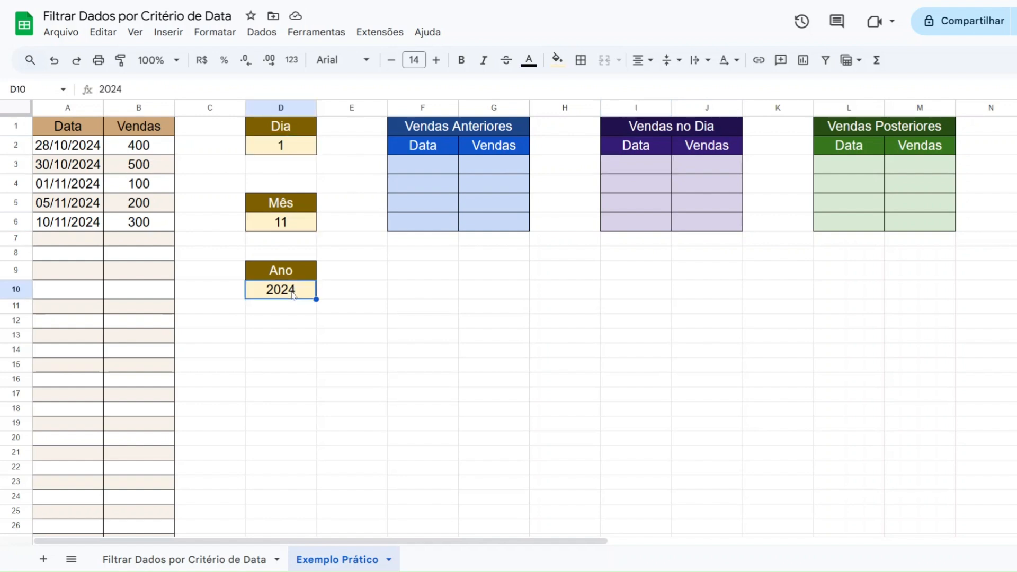
{"action": "left_click_drag", "start_coordinate": [98, 188], "coordinate": [121, 188]}
{"action": "left_click", "coordinate": [95, 188]}
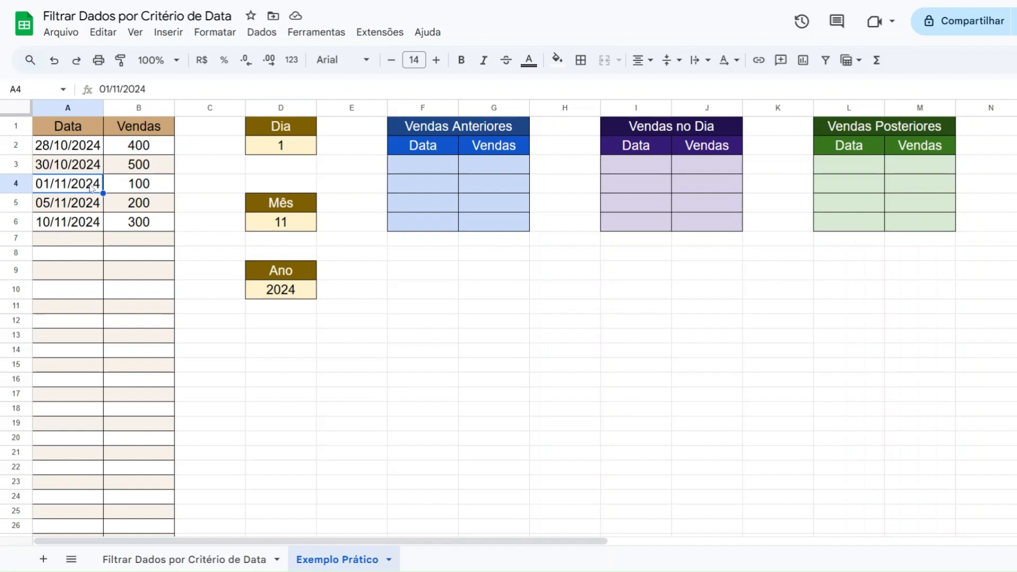
{"action": "left_click", "coordinate": [132, 188]}
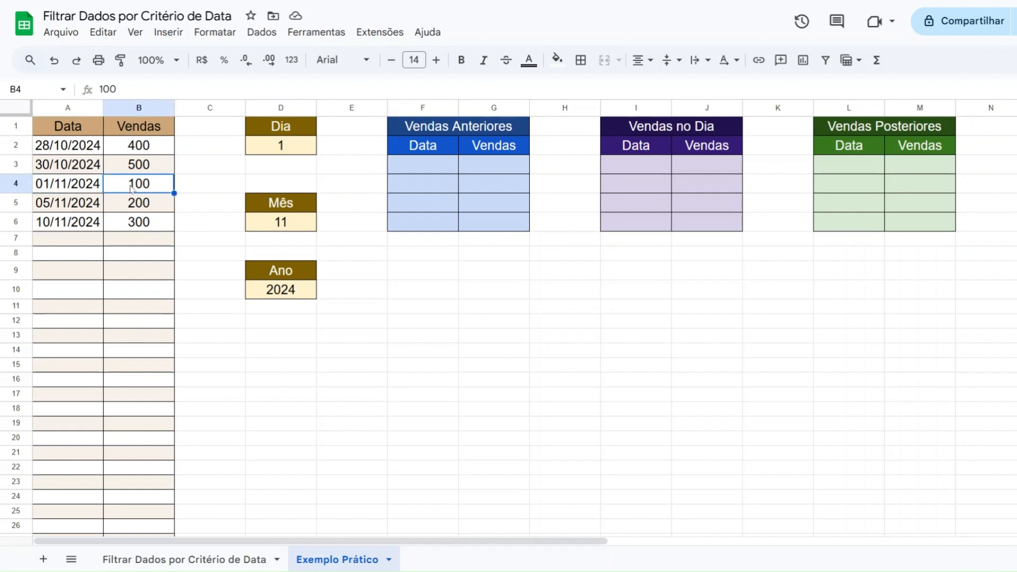
Start a FILTER formula in cell I3 of the Vendas no Dia table with A2:B60 as the range to filter
{"action": "left_click", "coordinate": [632, 165]}
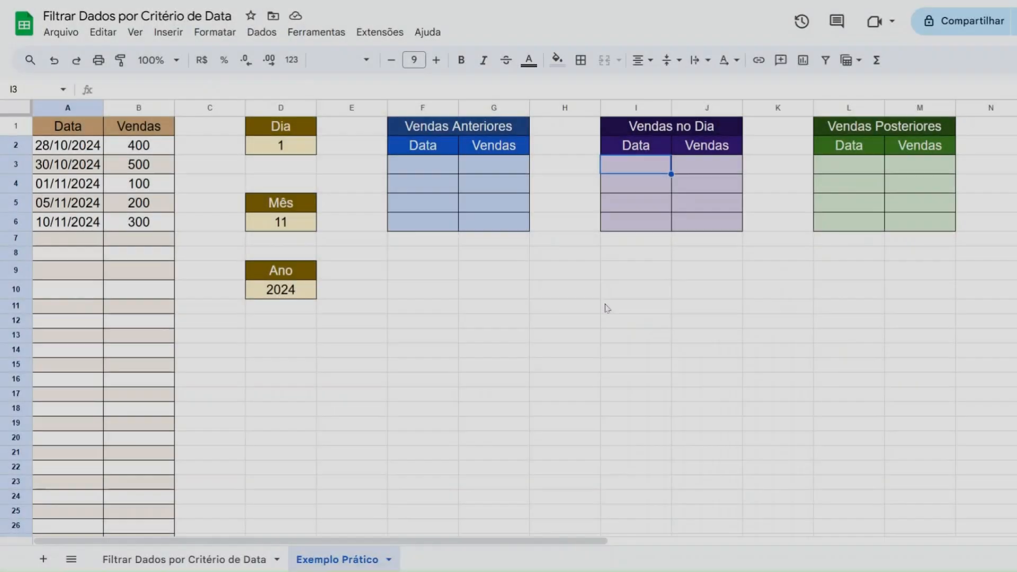
{"action": "type", "text": "=FILTER"}
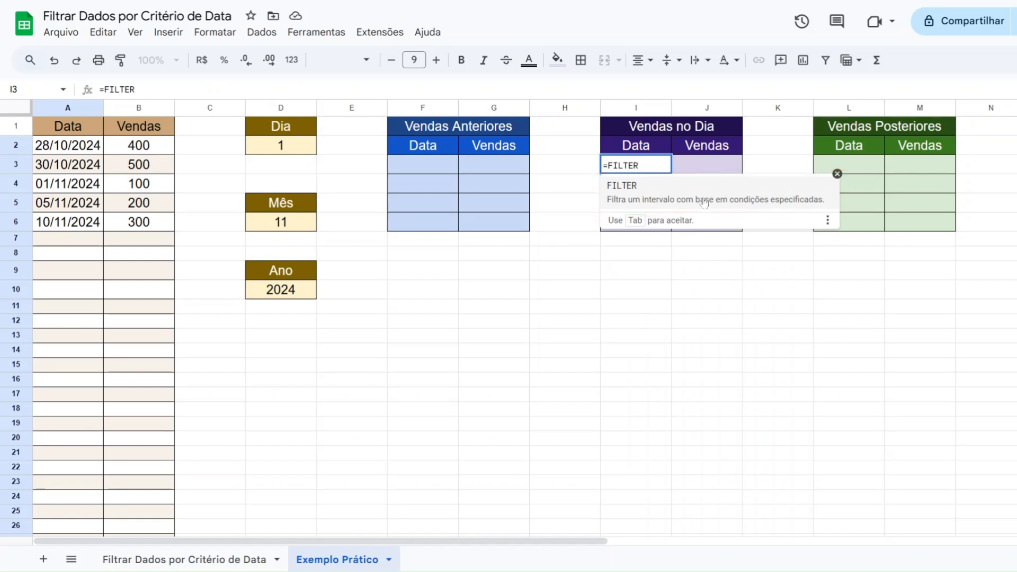
{"action": "type", "text": "("}
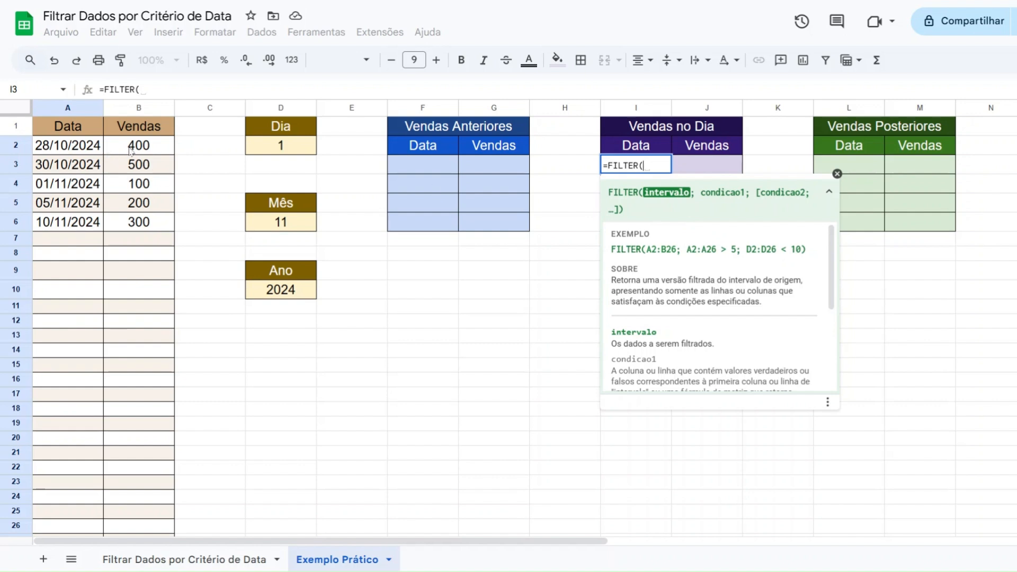
{"action": "left_click", "coordinate": [69, 151]}
{"action": "left_click_drag", "start_coordinate": [68, 151], "coordinate": [143, 308]}
{"action": "scroll", "coordinate": [145, 280], "scroll_direction": "down", "scroll_amount": 14}
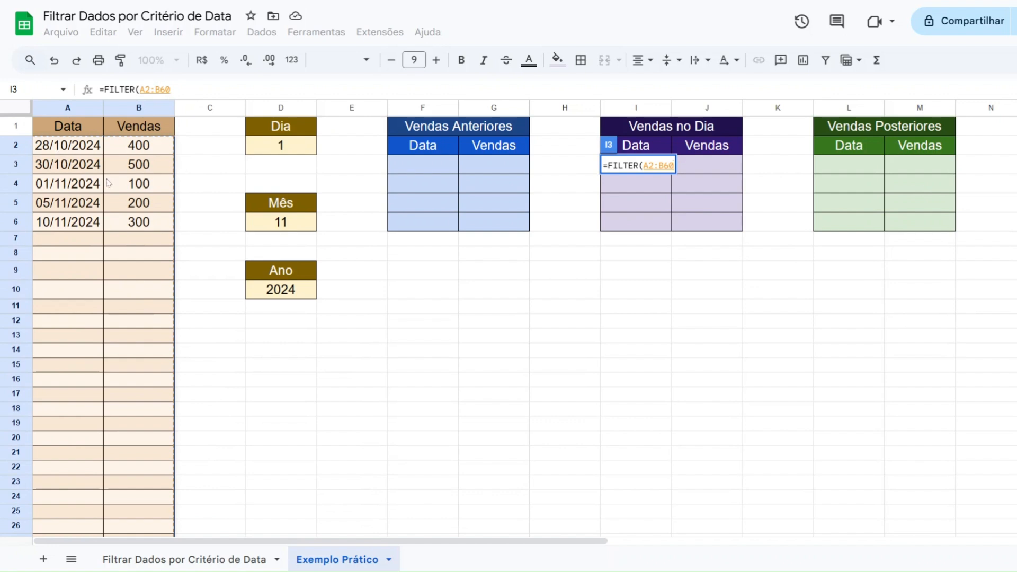
{"action": "scroll", "coordinate": [75, 192], "scroll_direction": "down", "scroll_amount": 12}
{"action": "scroll", "coordinate": [74, 191], "scroll_direction": "down", "scroll_amount": 5}
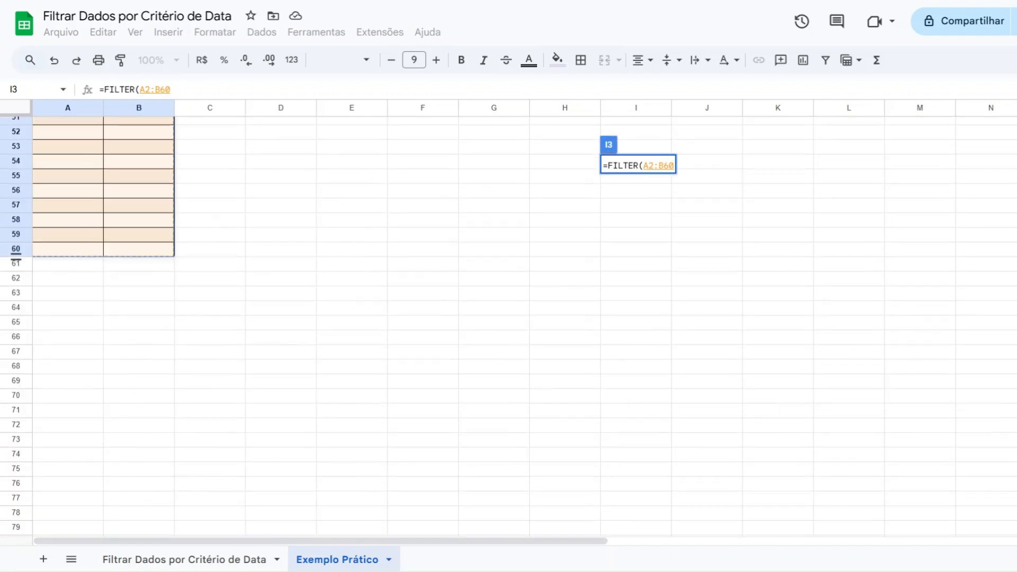
{"action": "scroll", "coordinate": [93, 263], "scroll_direction": "up", "scroll_amount": 9}
{"action": "scroll", "coordinate": [91, 265], "scroll_direction": "up", "scroll_amount": 7}
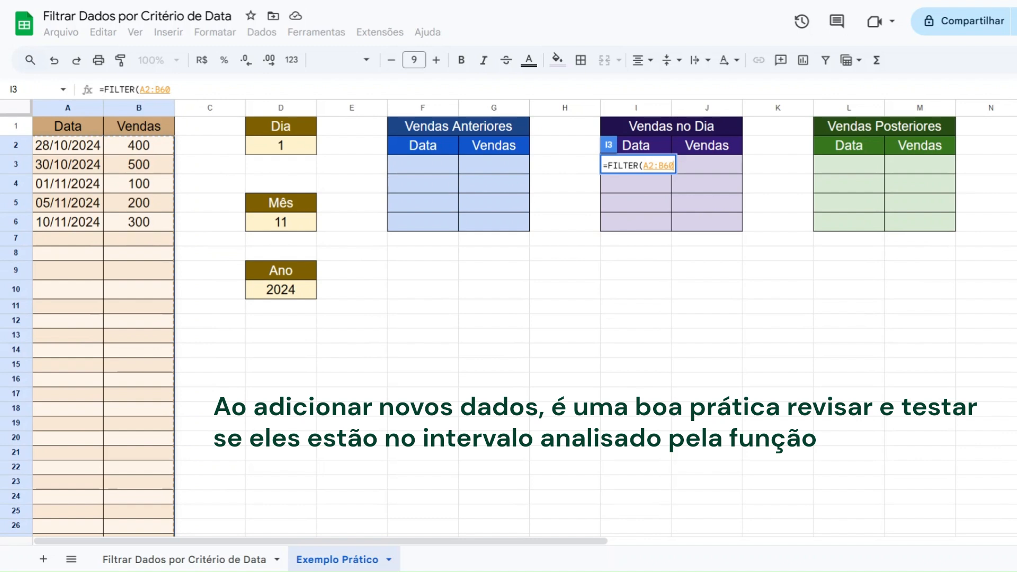
Add the date column range A2:A60 as the formula's first condition, followed by an equals comparison
{"action": "type", "text": ";"}
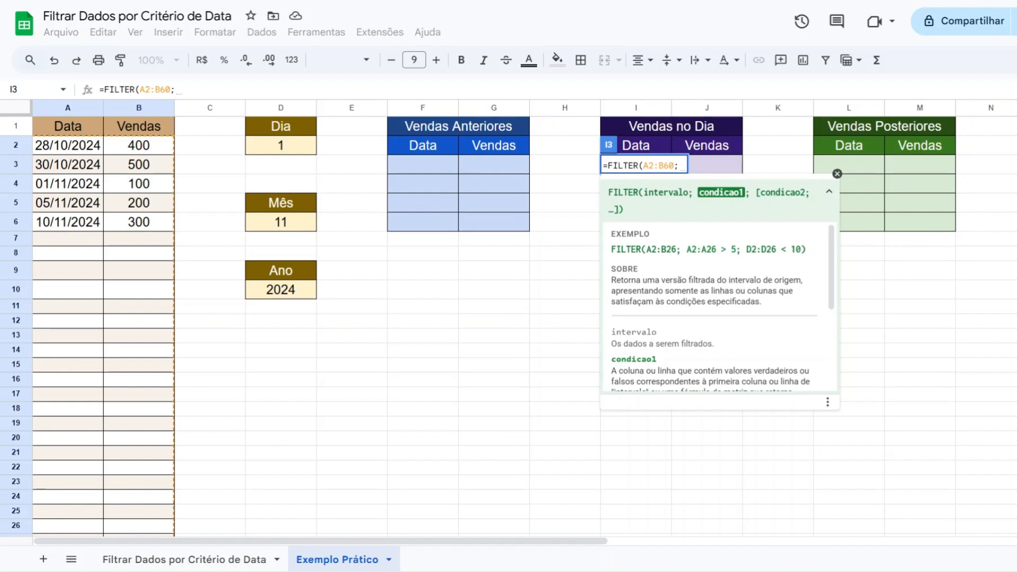
{"action": "scroll", "coordinate": [61, 228], "scroll_direction": "down", "scroll_amount": 7}
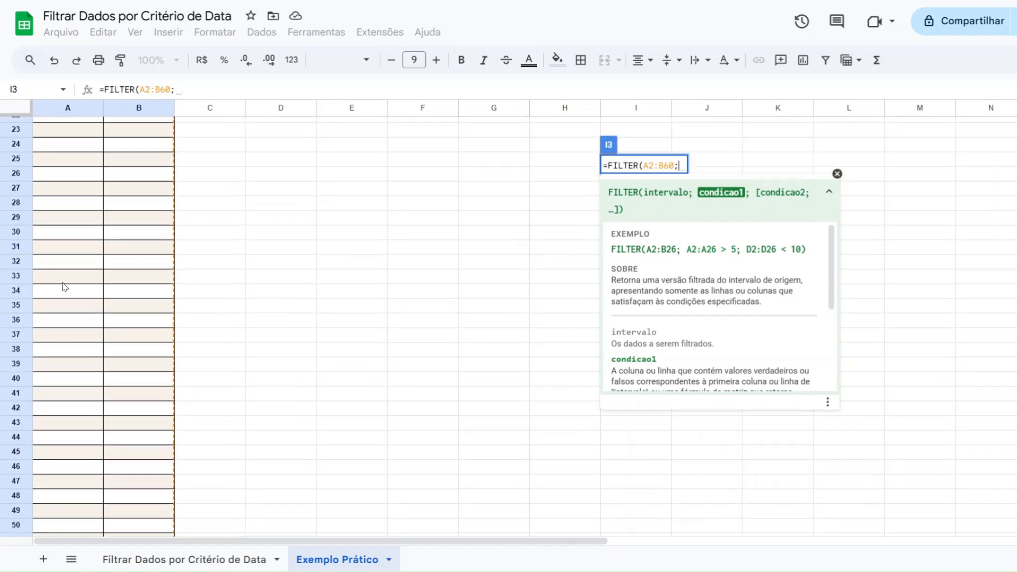
{"action": "scroll", "coordinate": [64, 286], "scroll_direction": "up", "scroll_amount": 6}
{"action": "scroll", "coordinate": [53, 318], "scroll_direction": "up", "scroll_amount": 2}
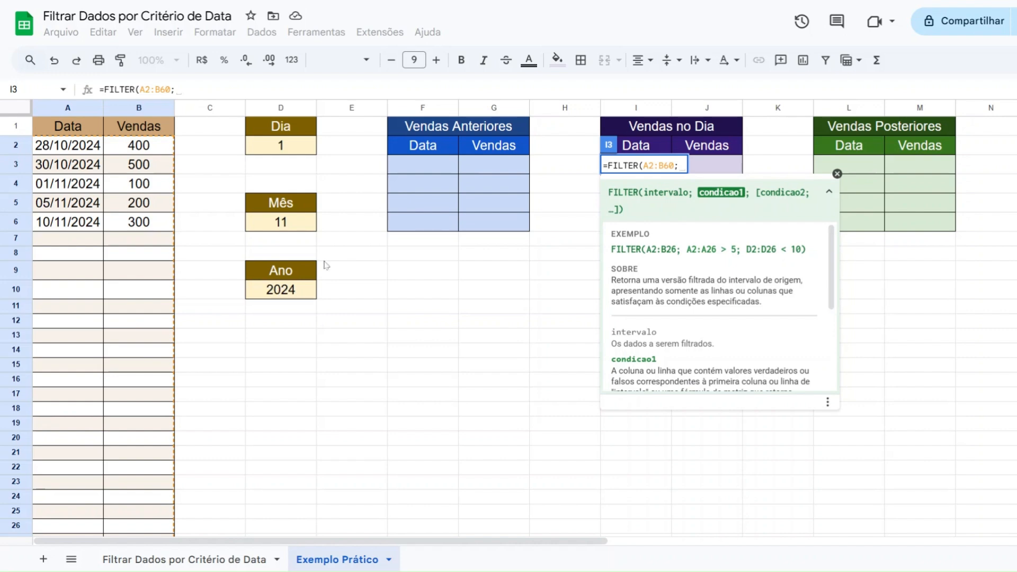
{"action": "left_click", "coordinate": [80, 153]}
{"action": "left_click_drag", "start_coordinate": [80, 153], "coordinate": [76, 322]}
{"action": "scroll", "coordinate": [75, 321], "scroll_direction": "up", "scroll_amount": 13}
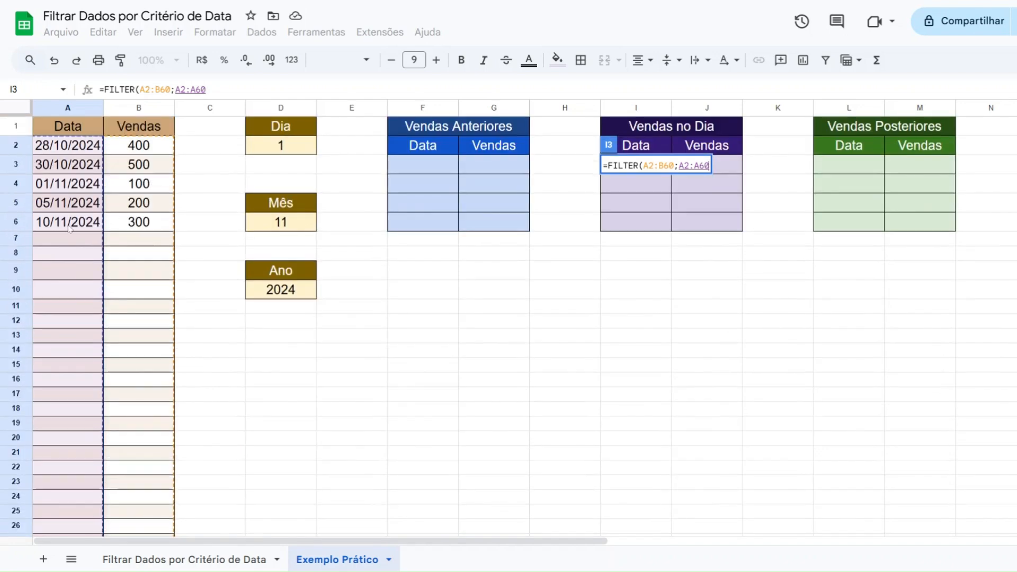
{"action": "scroll", "coordinate": [76, 193], "scroll_direction": "down", "scroll_amount": 11}
{"action": "scroll", "coordinate": [69, 228], "scroll_direction": "down", "scroll_amount": 3}
{"action": "scroll", "coordinate": [62, 265], "scroll_direction": "up", "scroll_amount": 1}
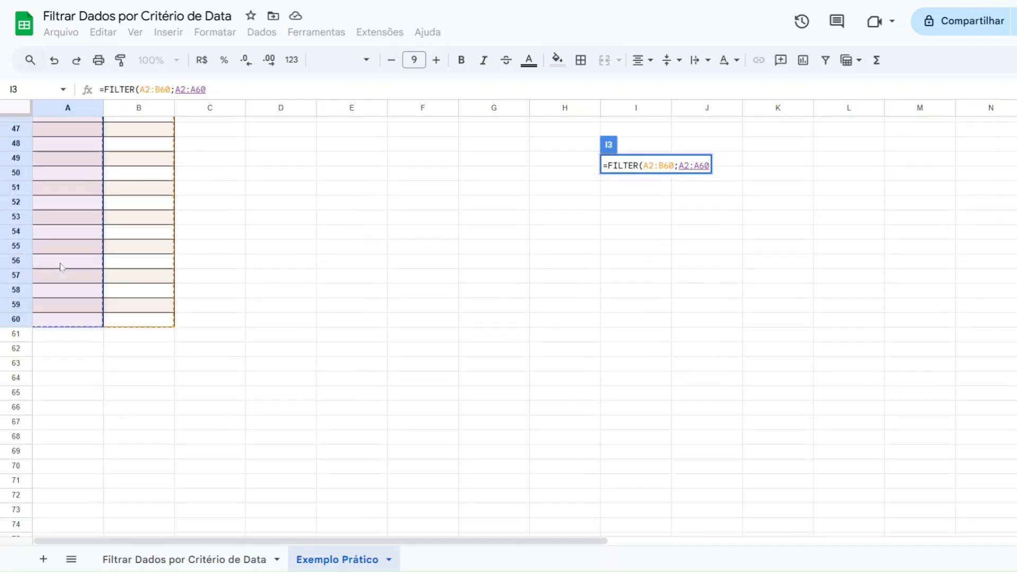
{"action": "scroll", "coordinate": [61, 268], "scroll_direction": "up", "scroll_amount": 15}
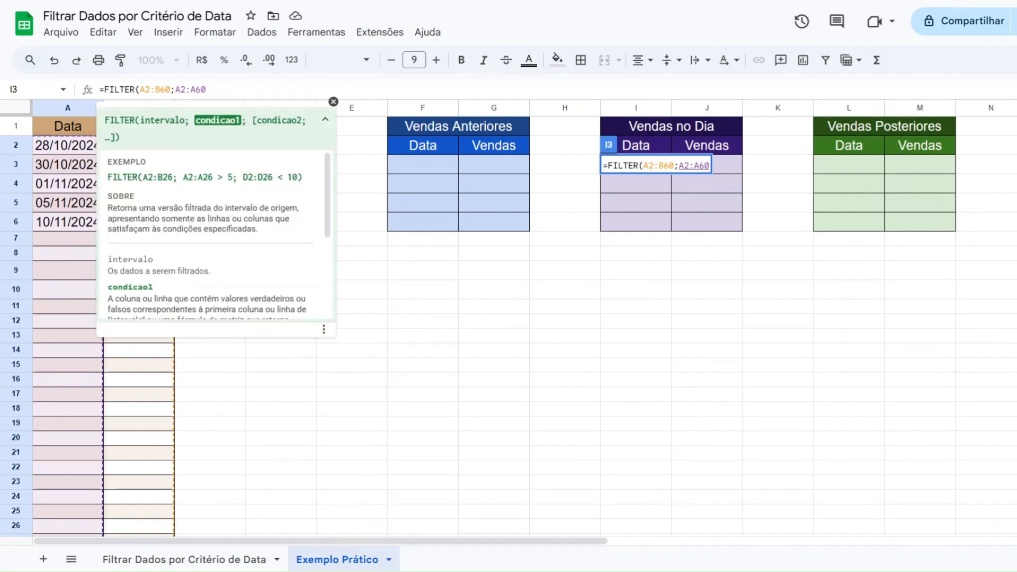
{"action": "type", "text": "="}
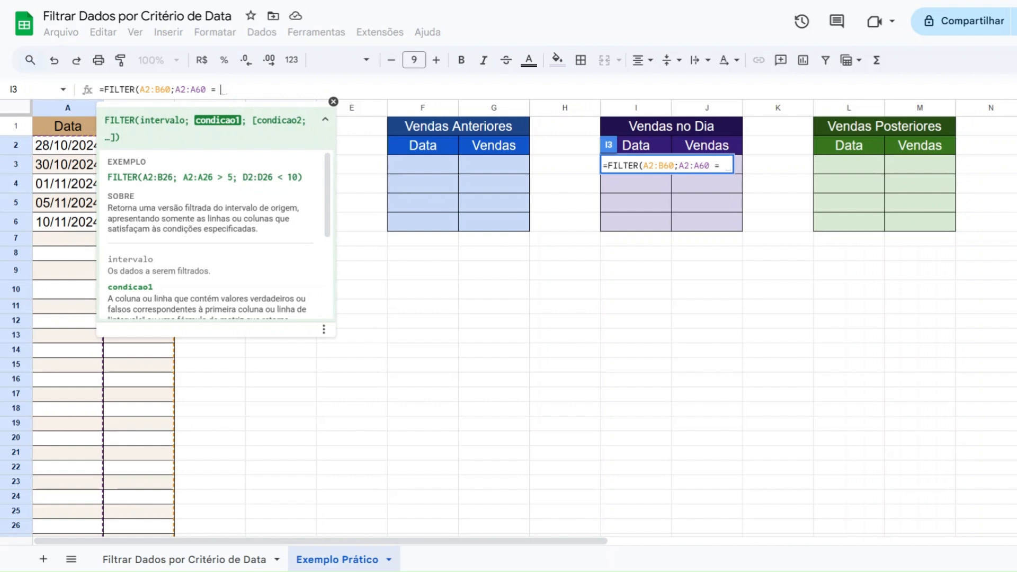
Collapse the formula help and insert the DATA function on the other side of the equals comparison
{"action": "left_click", "coordinate": [325, 120]}
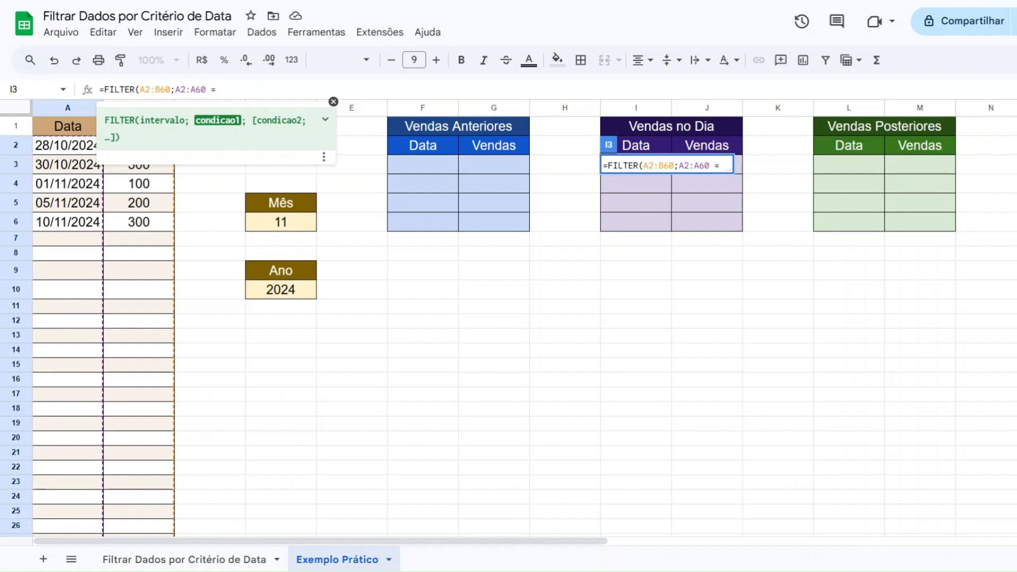
{"action": "type", "text": "DATA"}
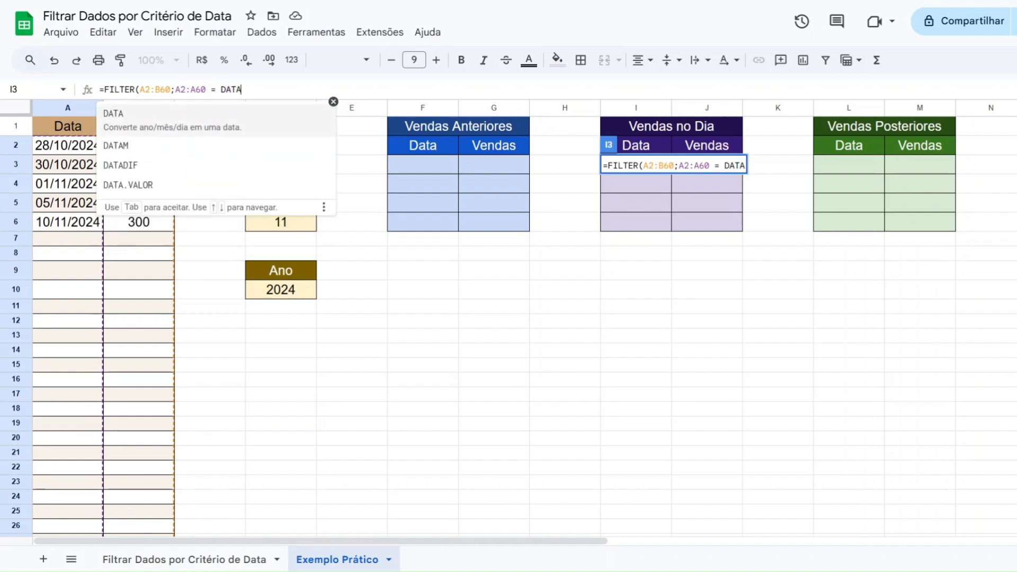
{"action": "left_click", "coordinate": [204, 130]}
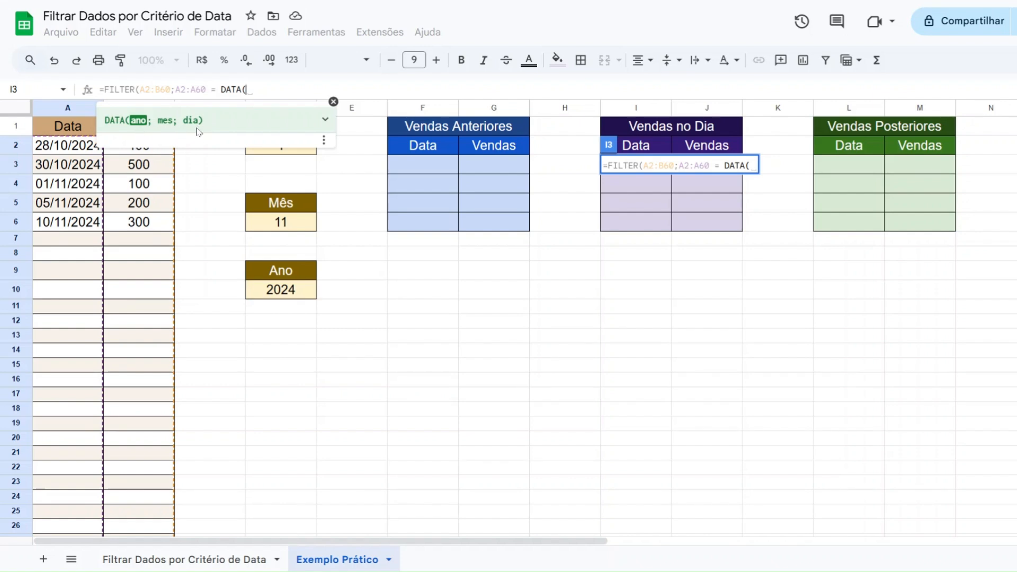
{"action": "left_click", "coordinate": [699, 166]}
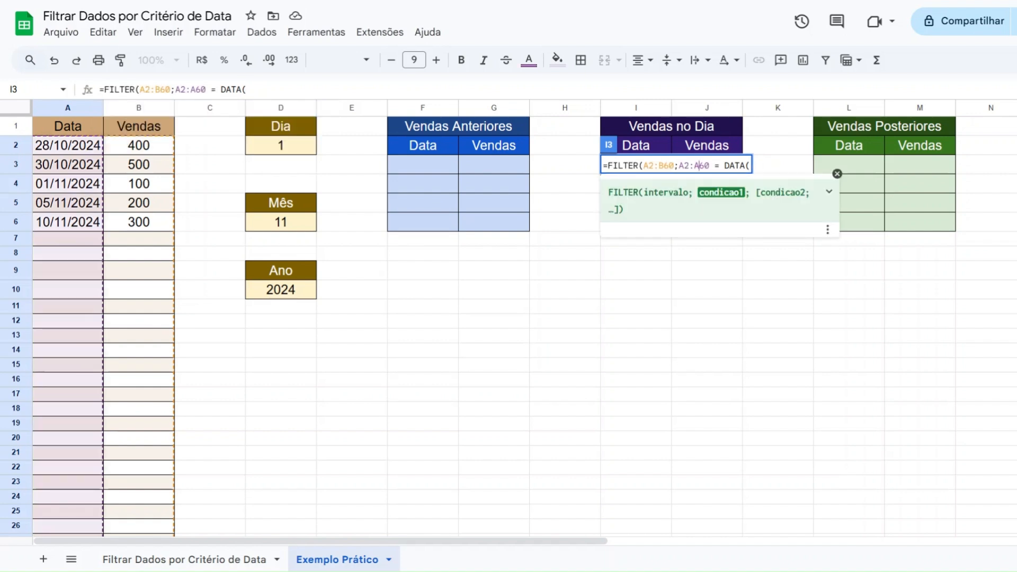
{"action": "left_click", "coordinate": [740, 166]}
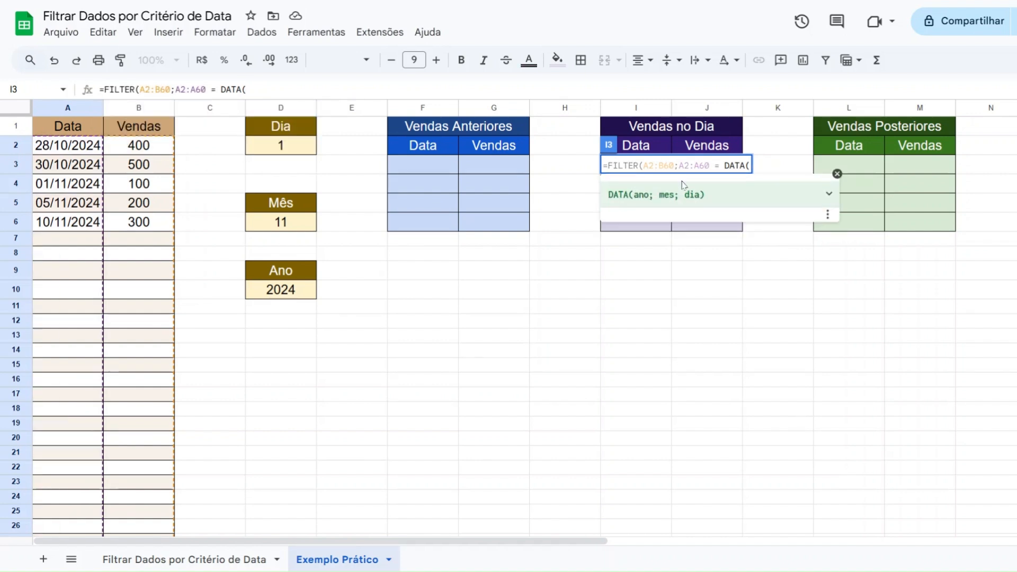
{"action": "left_click", "coordinate": [749, 165]}
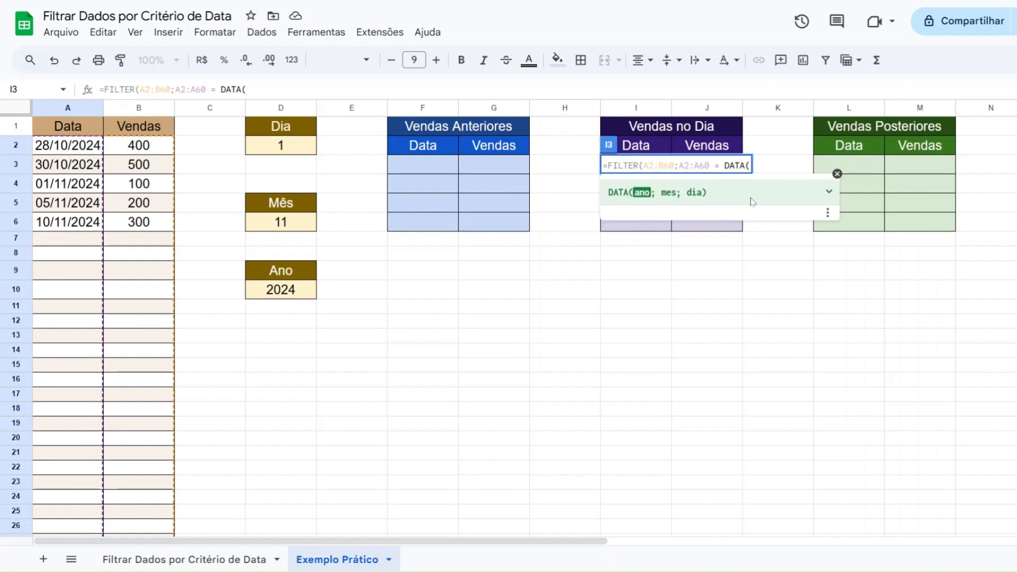
Give DATA the arguments D10, D6 and D2 for year, month and day, and complete the FILTER formula
{"action": "left_click", "coordinate": [298, 293]}
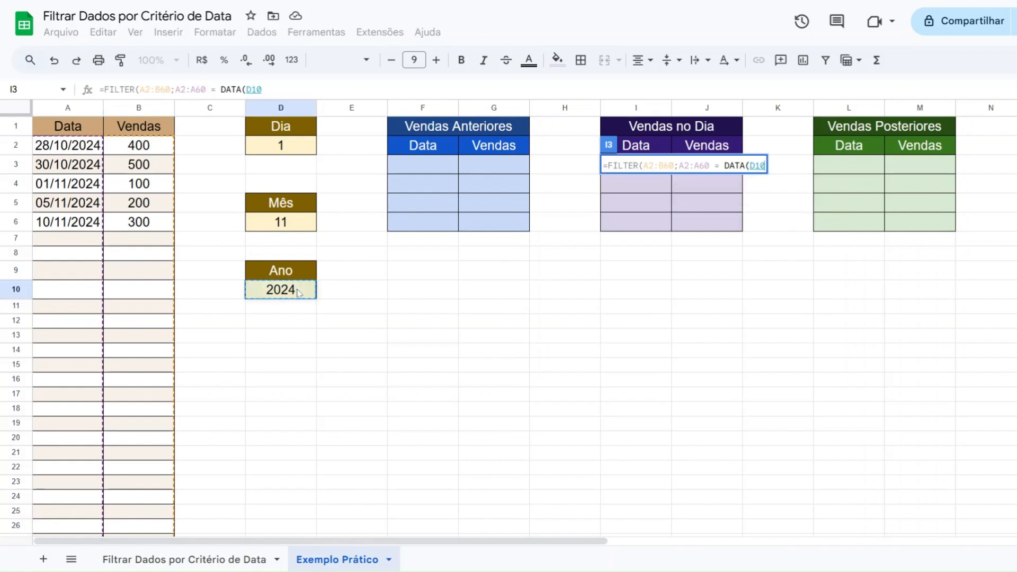
{"action": "type", "text": ";"}
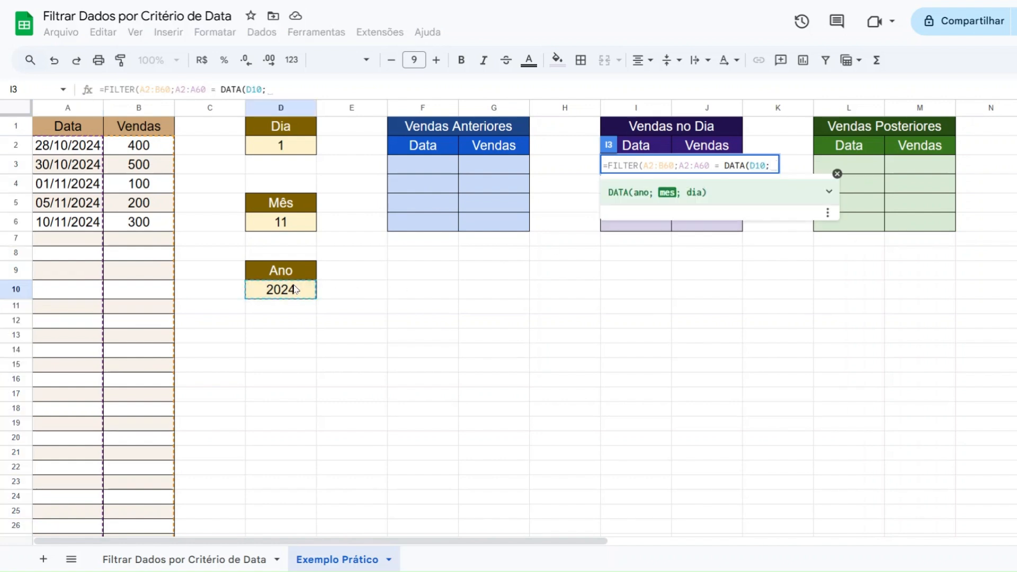
{"action": "left_click", "coordinate": [289, 229]}
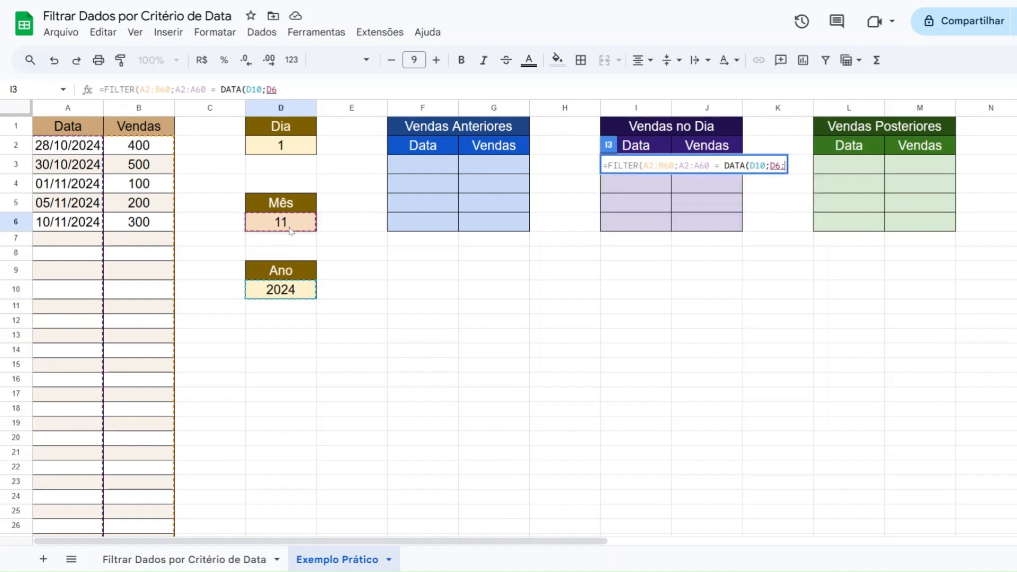
{"action": "type", "text": ";"}
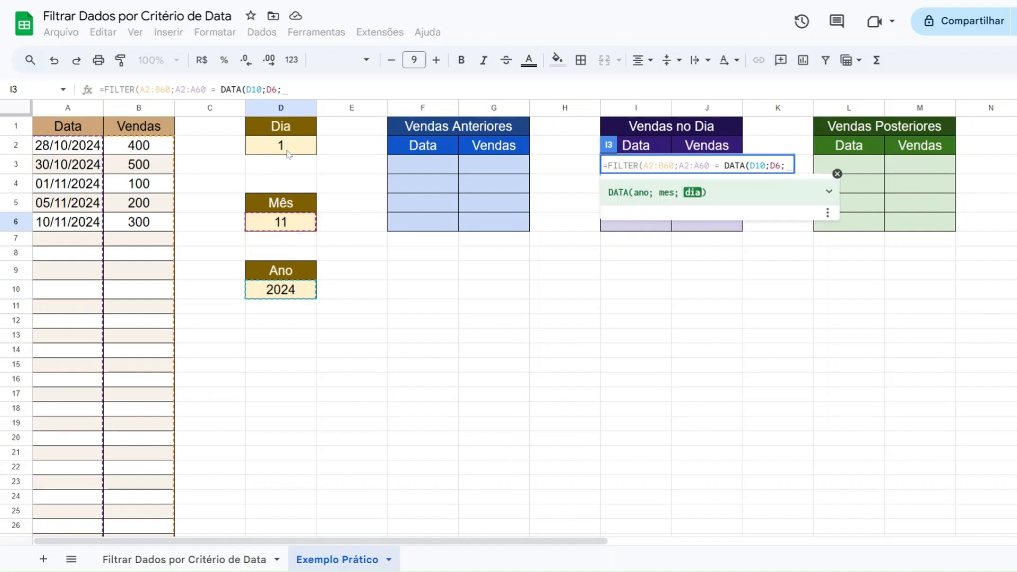
{"action": "left_click", "coordinate": [289, 153]}
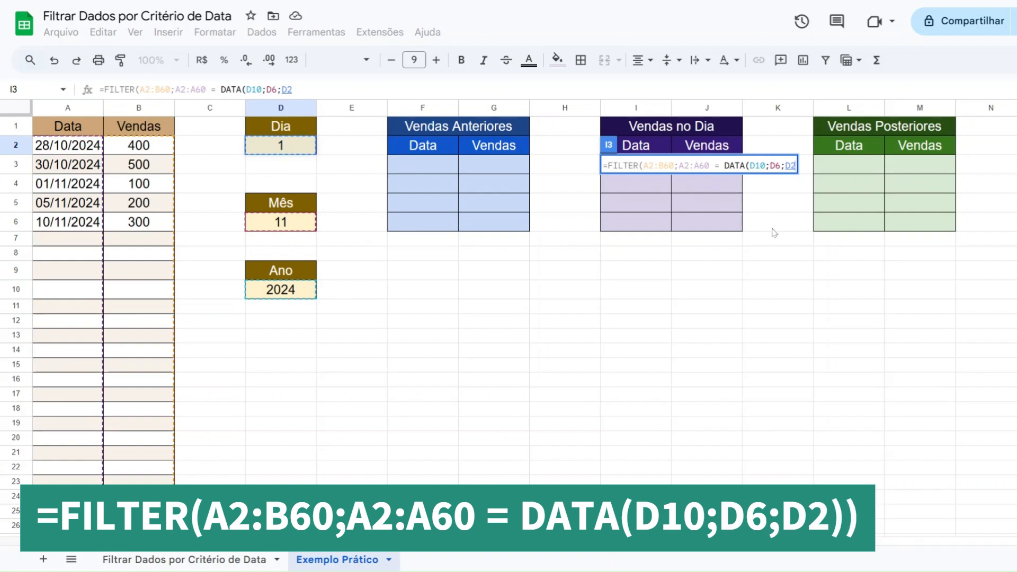
{"action": "type", "text": ")"}
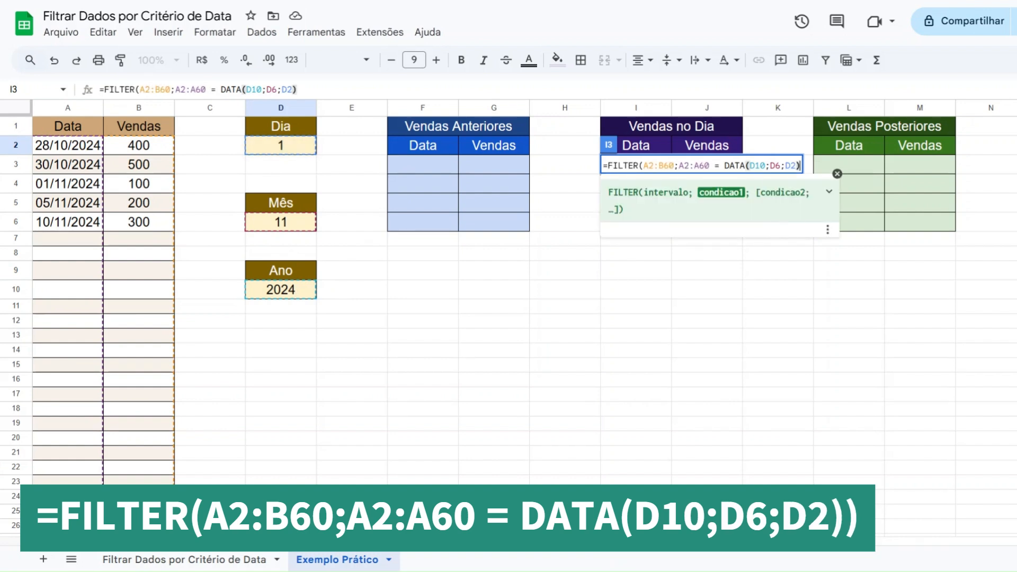
{"action": "type", "text": ")"}
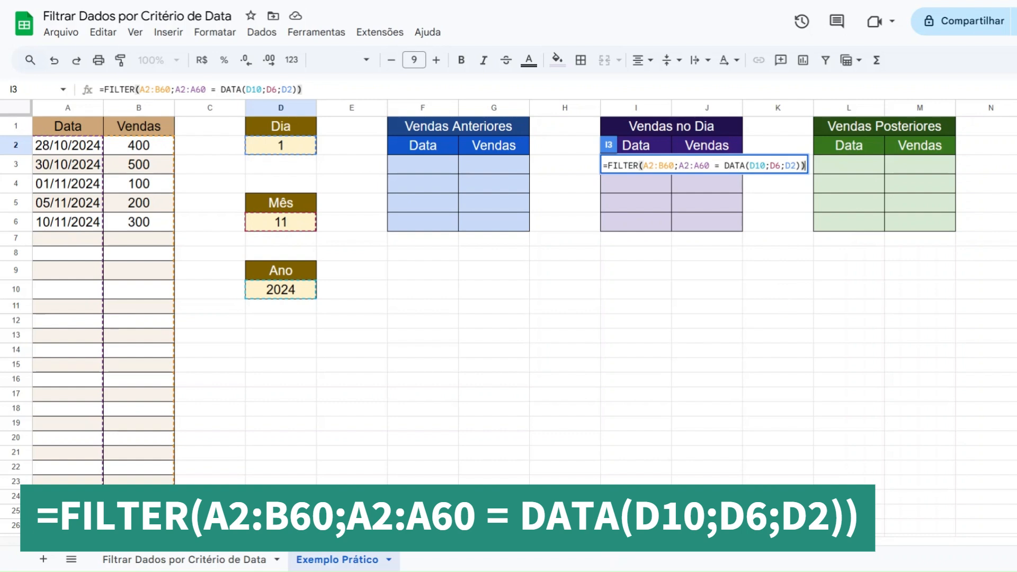
{"action": "key", "text": "Return"}
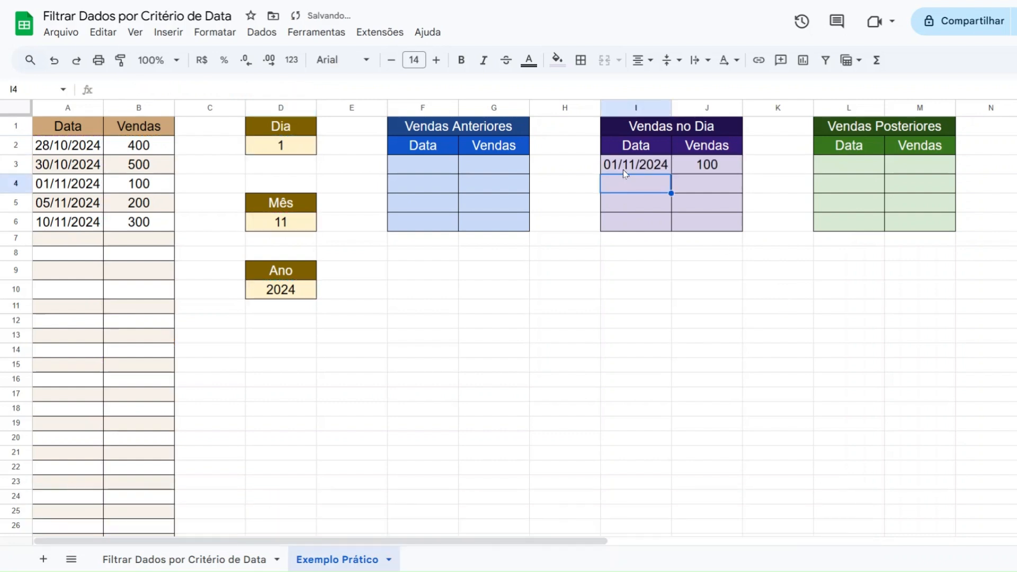
Compare the date and sale in the Vendas no Dia table with the 01/11/2024 source row
{"action": "left_click", "coordinate": [627, 168]}
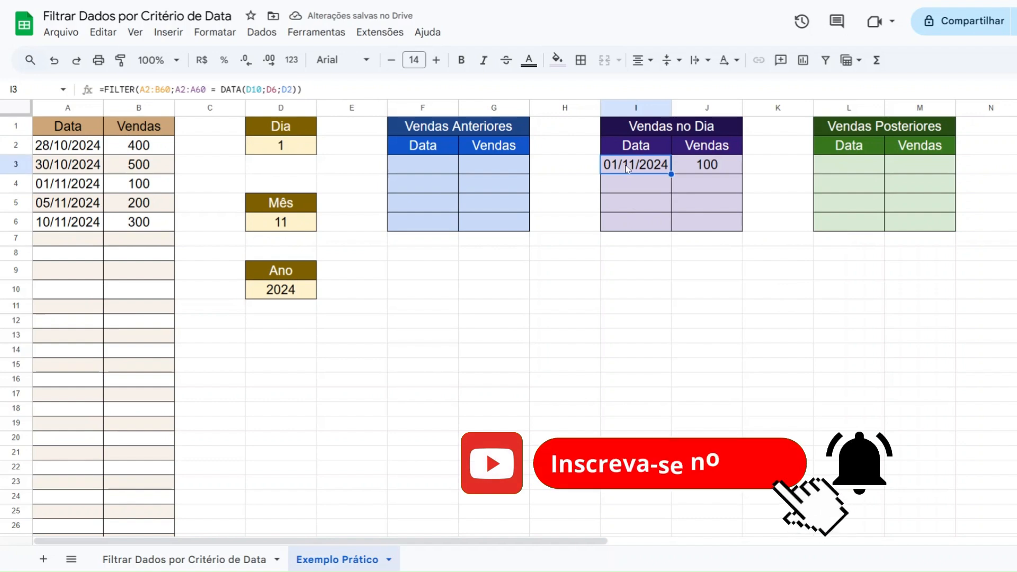
{"action": "left_click", "coordinate": [726, 173]}
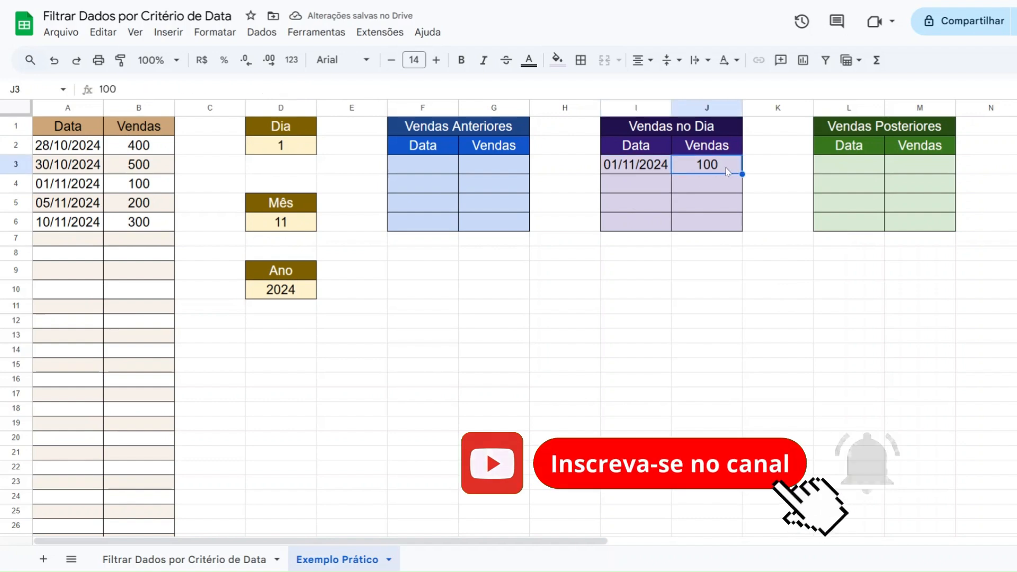
{"action": "left_click", "coordinate": [61, 189]}
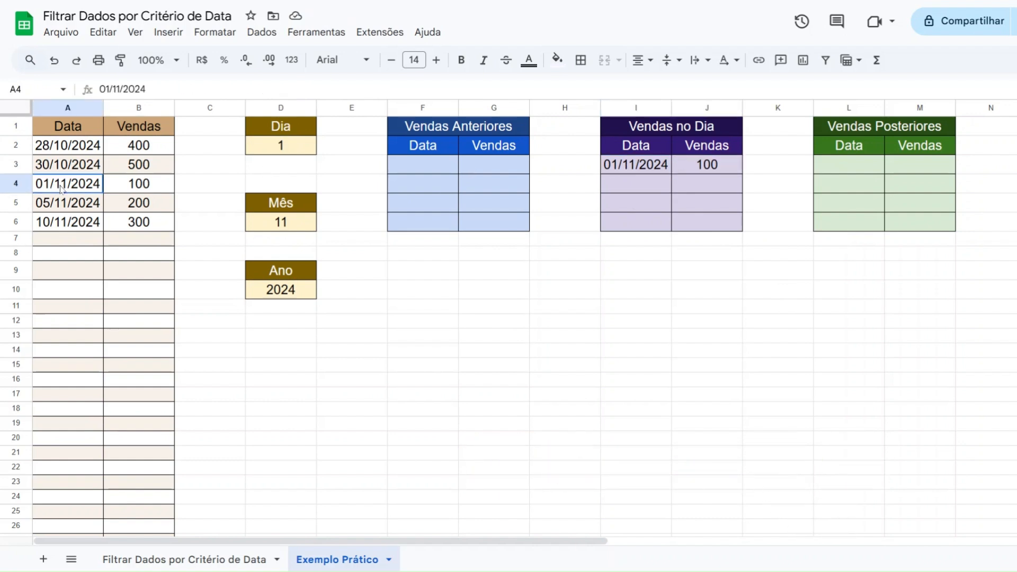
{"action": "left_click_drag", "start_coordinate": [61, 189], "coordinate": [118, 187]}
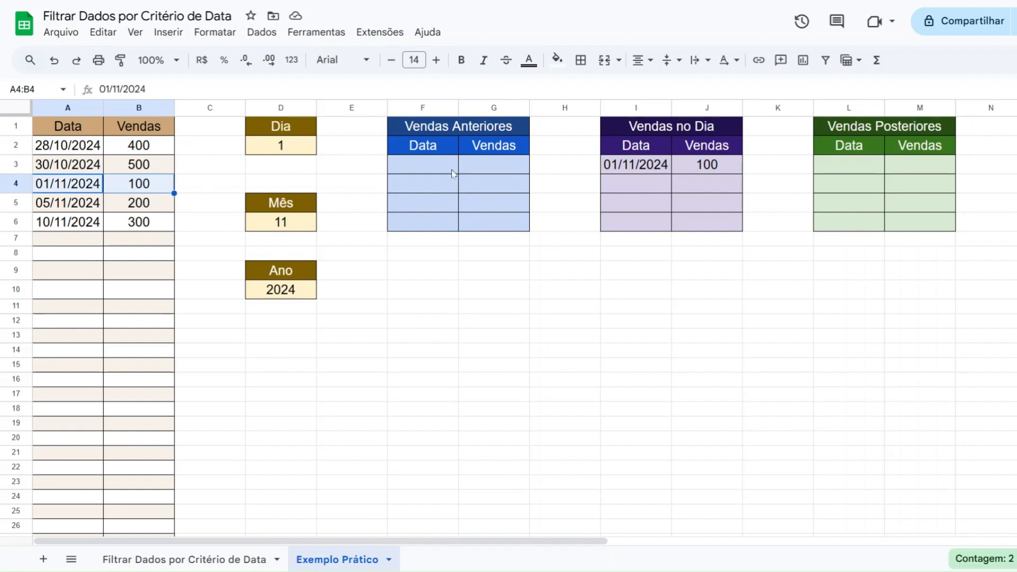
Set Dia to 5 and check the Vendas no Dia table against the Mês and Ano criteria
{"action": "left_click", "coordinate": [264, 148]}
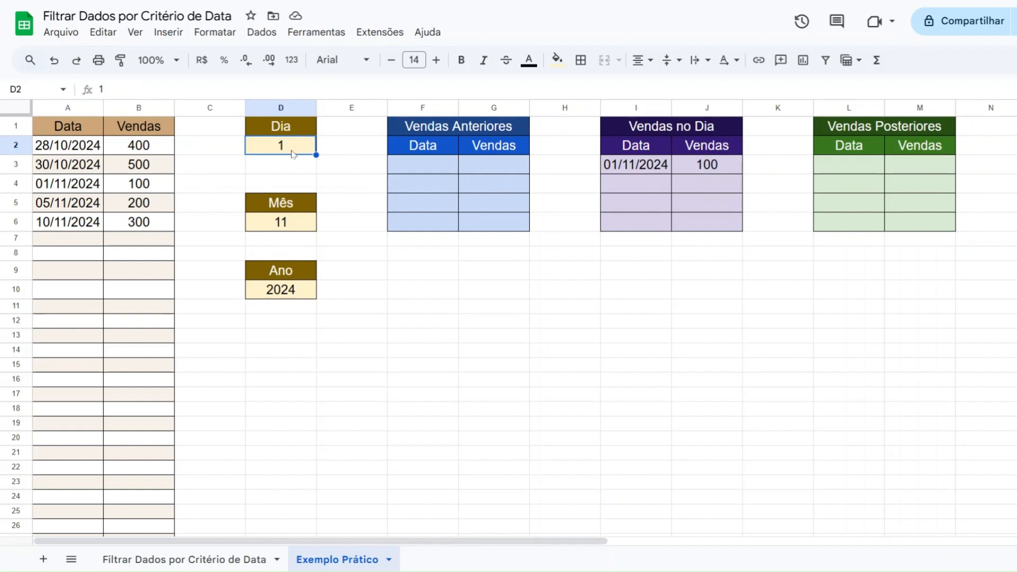
{"action": "type", "text": "5"}
{"action": "key", "text": "Return"}
{"action": "left_click", "coordinate": [291, 228]}
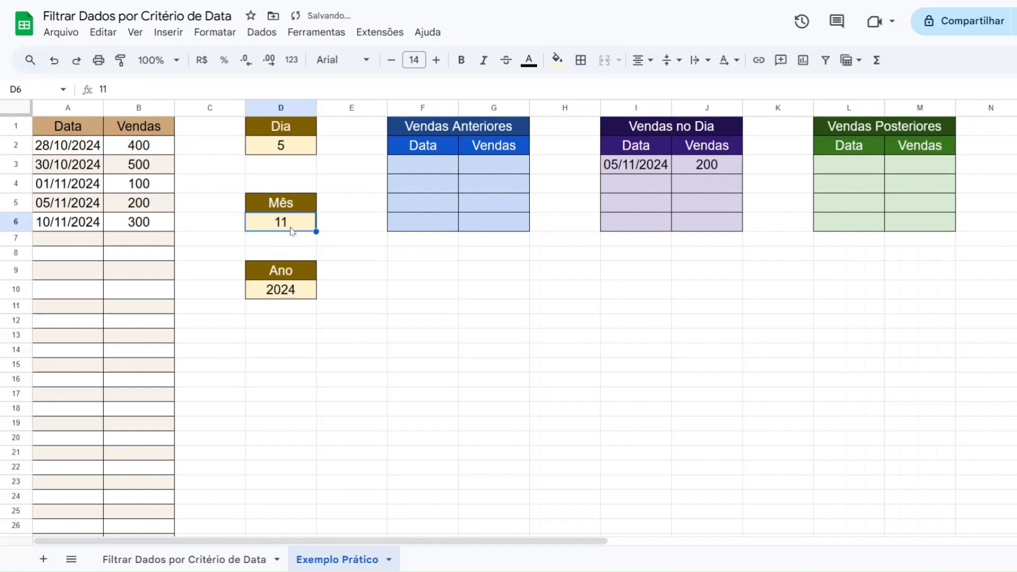
{"action": "left_click", "coordinate": [291, 290]}
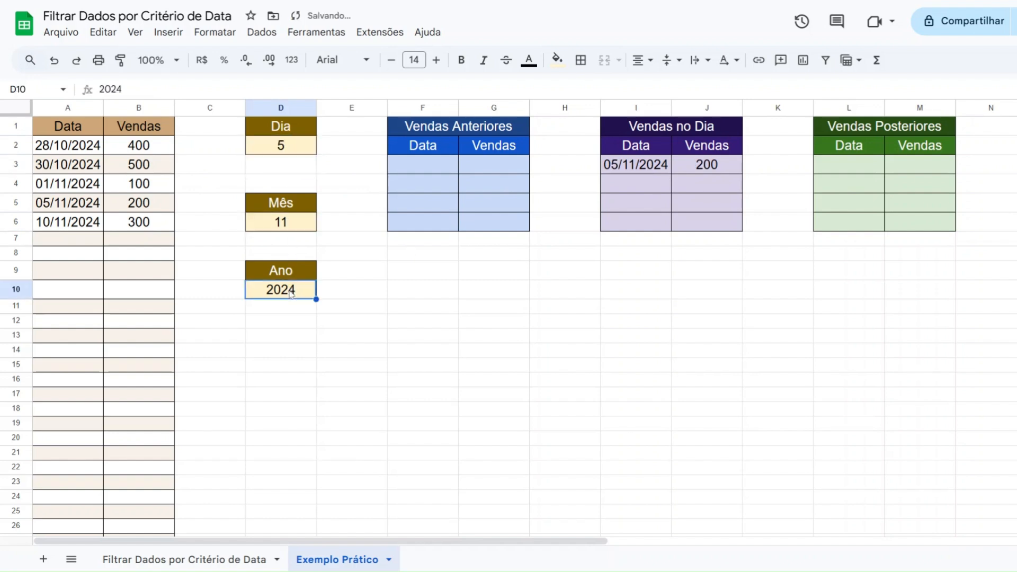
{"action": "left_click", "coordinate": [651, 172]}
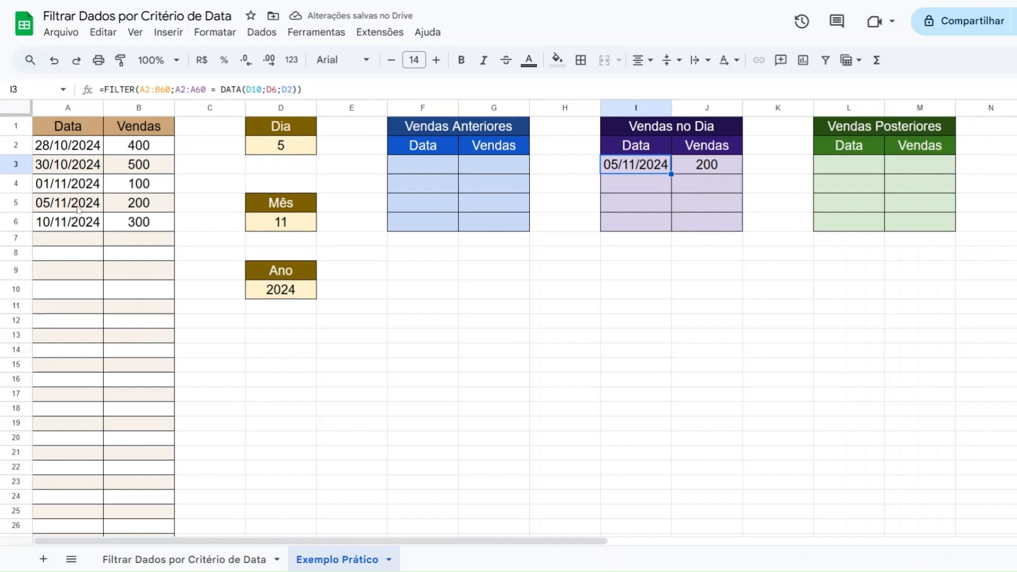
Change the date in A6 of the source table to 10/11/2025
{"action": "left_click_drag", "start_coordinate": [80, 210], "coordinate": [112, 208]}
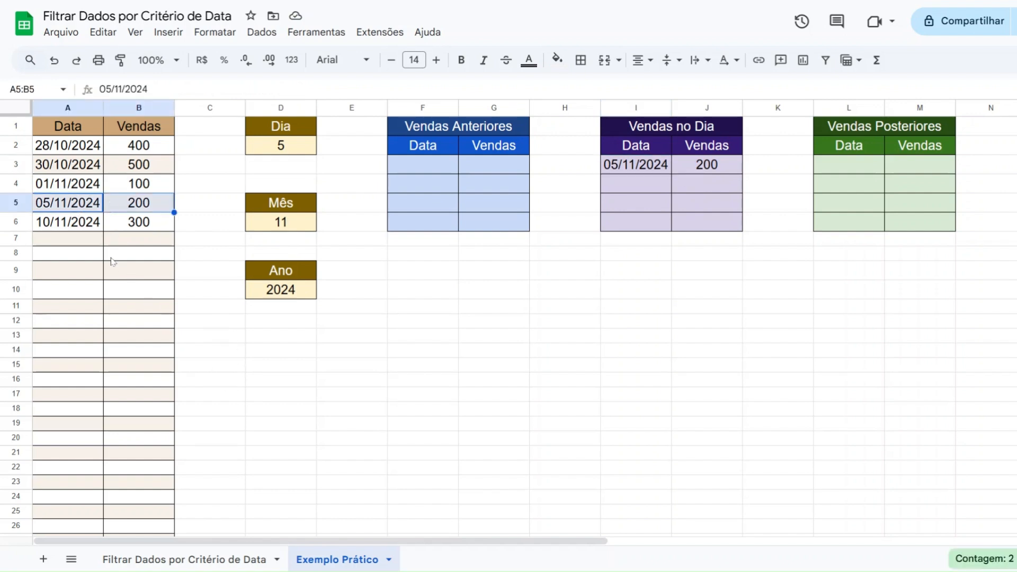
{"action": "left_click", "coordinate": [53, 228]}
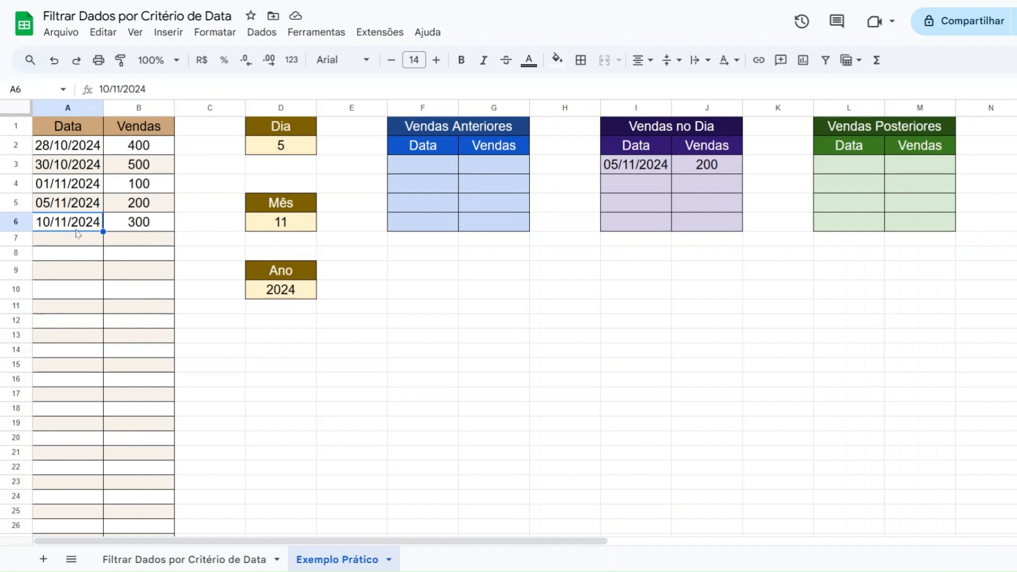
{"action": "left_click", "coordinate": [197, 89]}
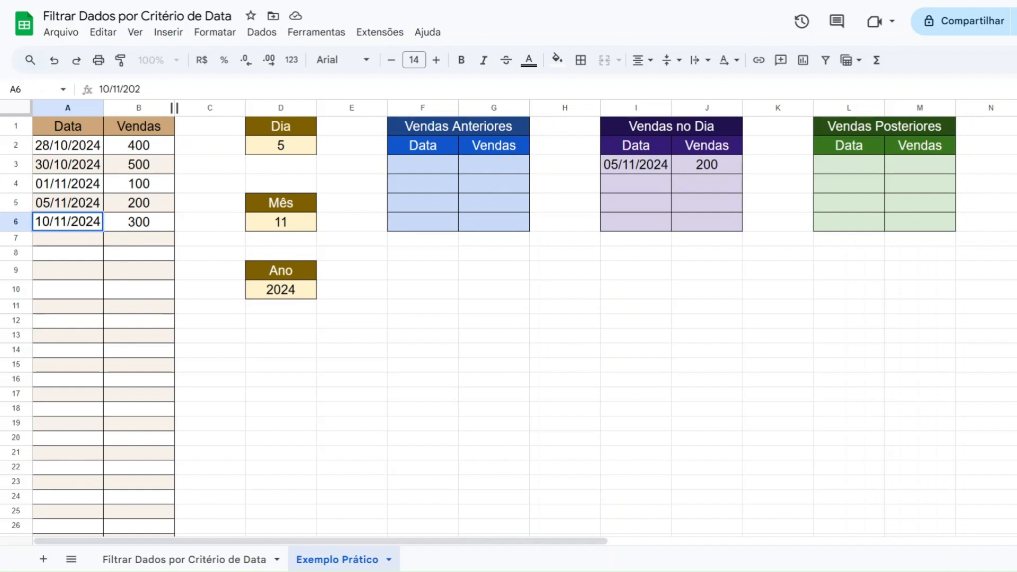
{"action": "type", "text": "5"}
{"action": "key", "text": "Return"}
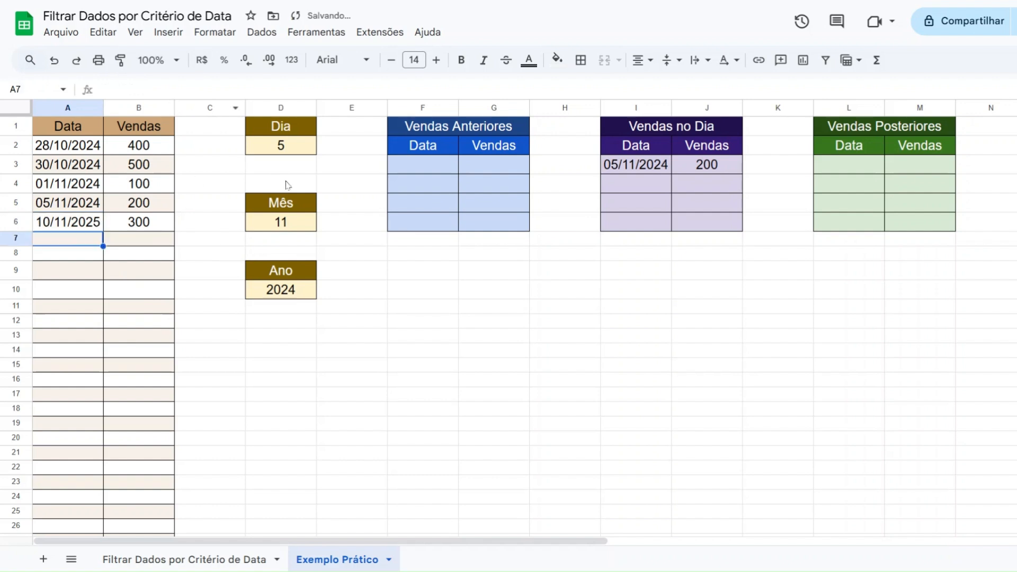
Set the Dia criterion to 10 and the Ano criterion to 2025
{"action": "left_click", "coordinate": [289, 152]}
{"action": "type", "text": "10"}
{"action": "key", "text": "Return"}
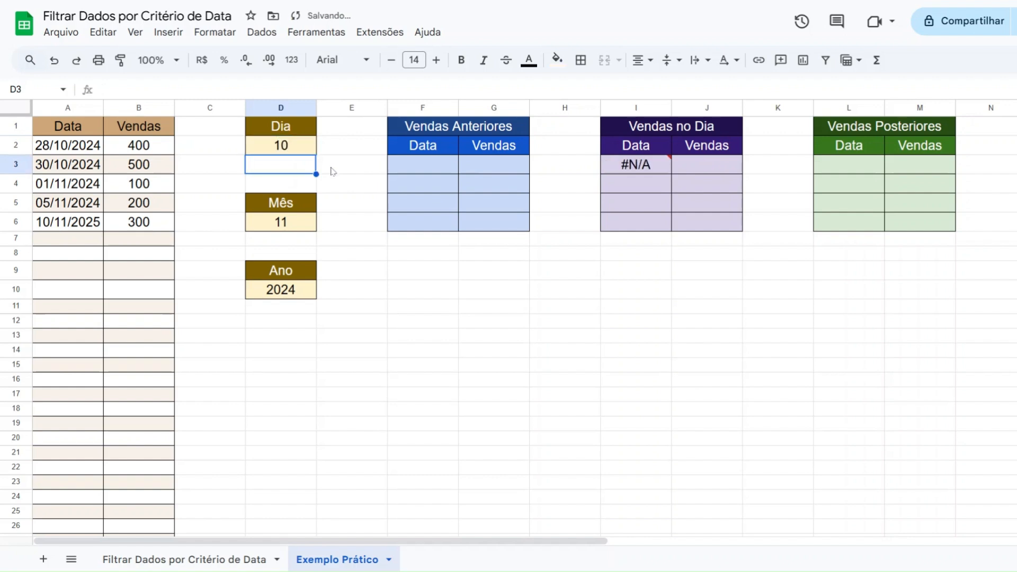
{"action": "left_click", "coordinate": [293, 297]}
{"action": "type", "text": "2"}
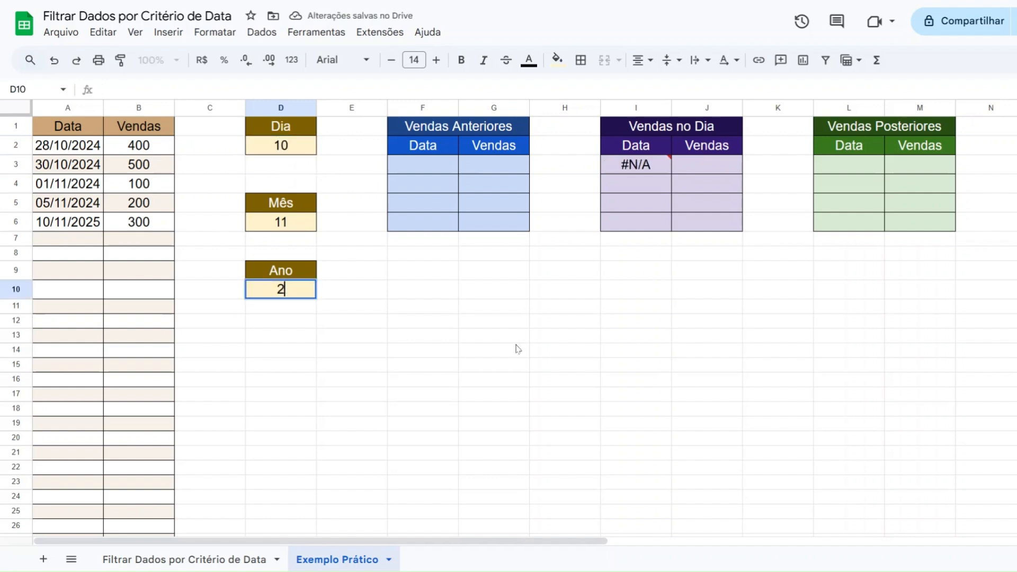
{"action": "type", "text": "025"}
{"action": "key", "text": "Return"}
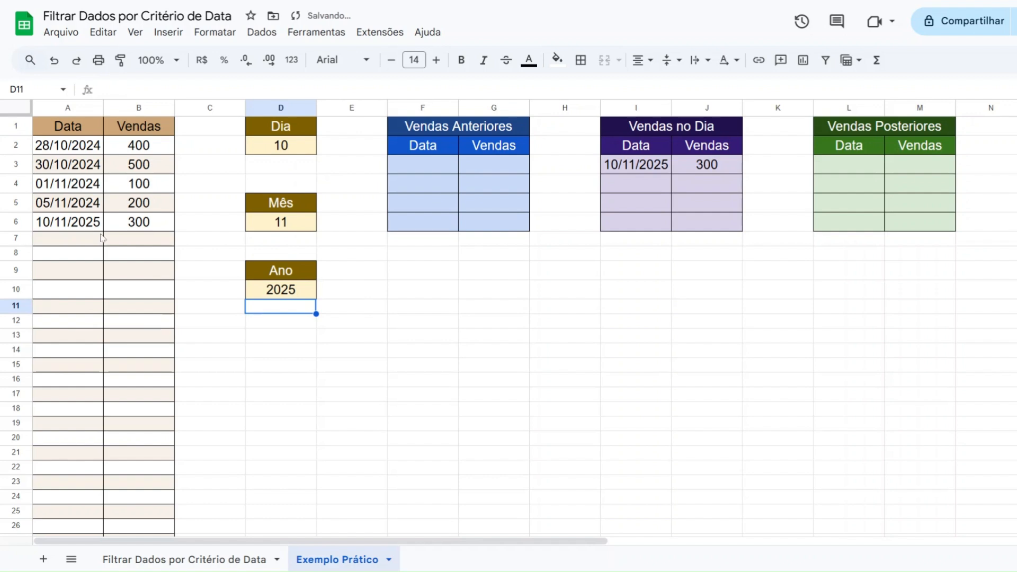
Compare the 10/11/2025 source row with the date and sale listed in the Vendas no Dia table
{"action": "left_click_drag", "start_coordinate": [73, 224], "coordinate": [111, 221]}
{"action": "left_click", "coordinate": [683, 165]}
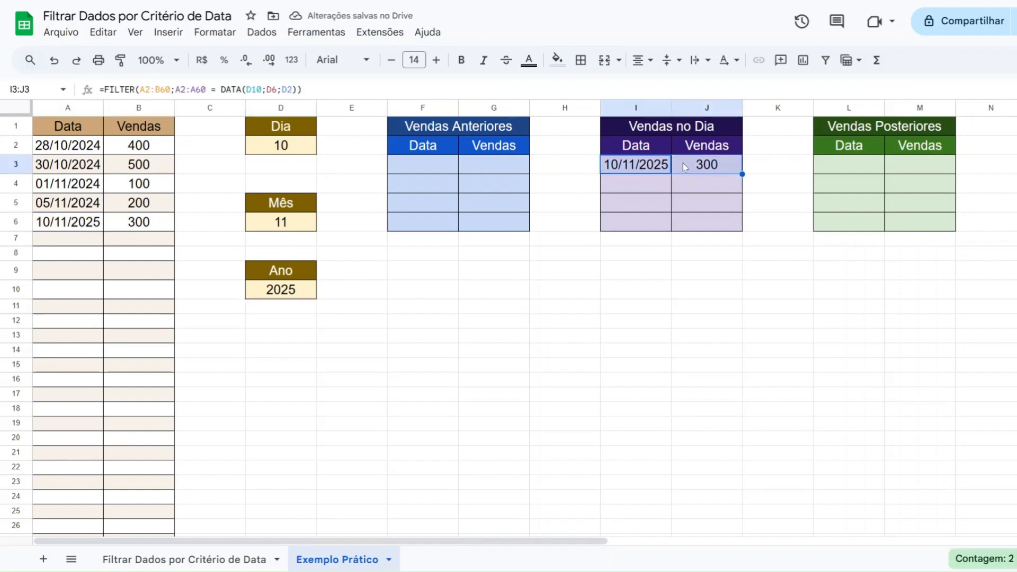
{"action": "left_click", "coordinate": [400, 292]}
Restore the date in A6 to 10/11/2024 and set the Ano criterion to 2024
{"action": "left_click", "coordinate": [64, 229]}
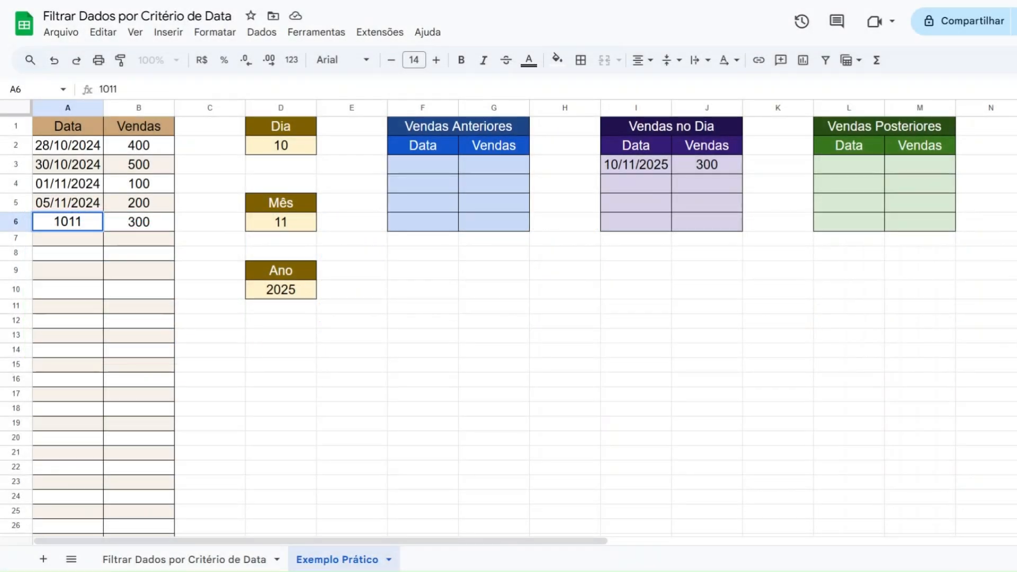
{"action": "key", "text": "BackSpace"}
{"action": "key", "text": "BackSpace"}
{"action": "type", "text": "/11/2024"}
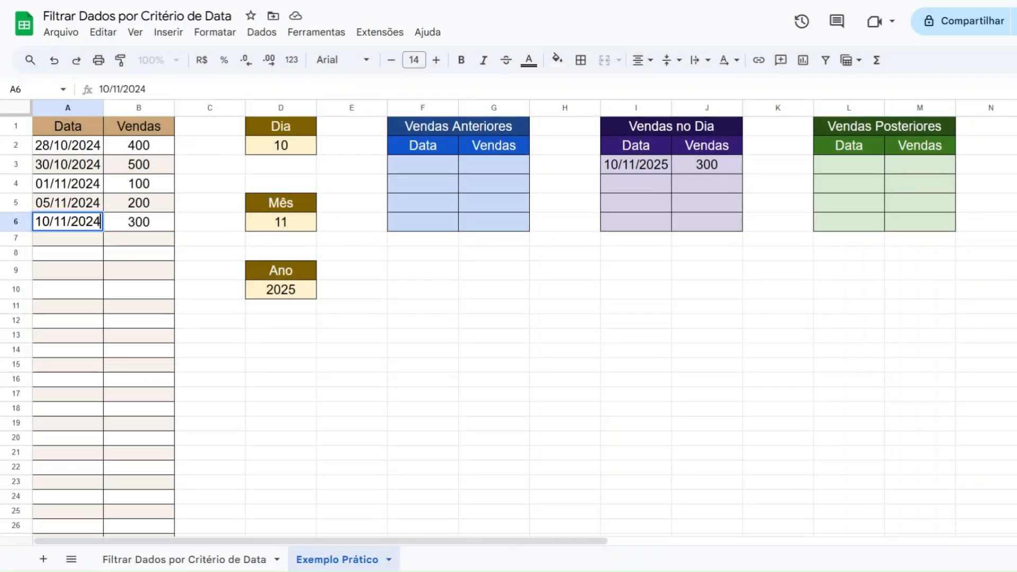
{"action": "key", "text": "Return"}
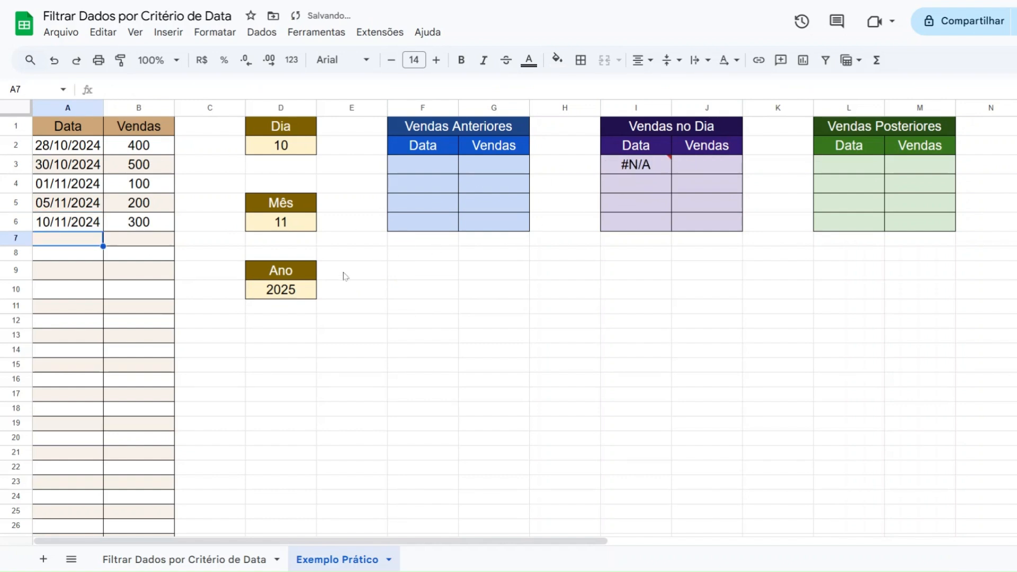
{"action": "left_click", "coordinate": [295, 290]}
{"action": "type", "text": "2024"}
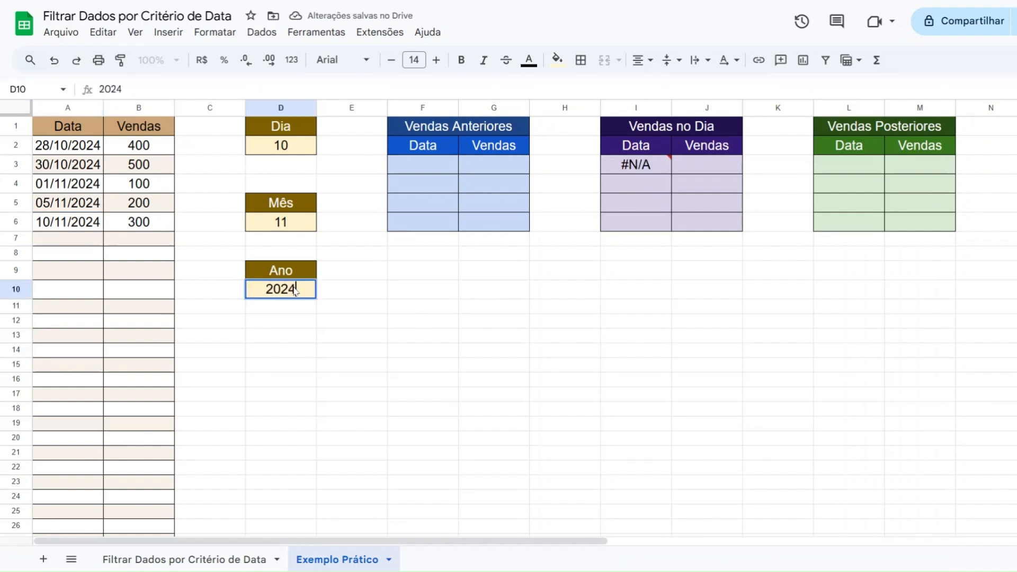
{"action": "key", "text": "Return"}
Start a FILTER formula in F3, the first Data cell of Vendas Anteriores, with A2:B60 as the range to filter
{"action": "left_click_drag", "start_coordinate": [455, 129], "coordinate": [466, 222]}
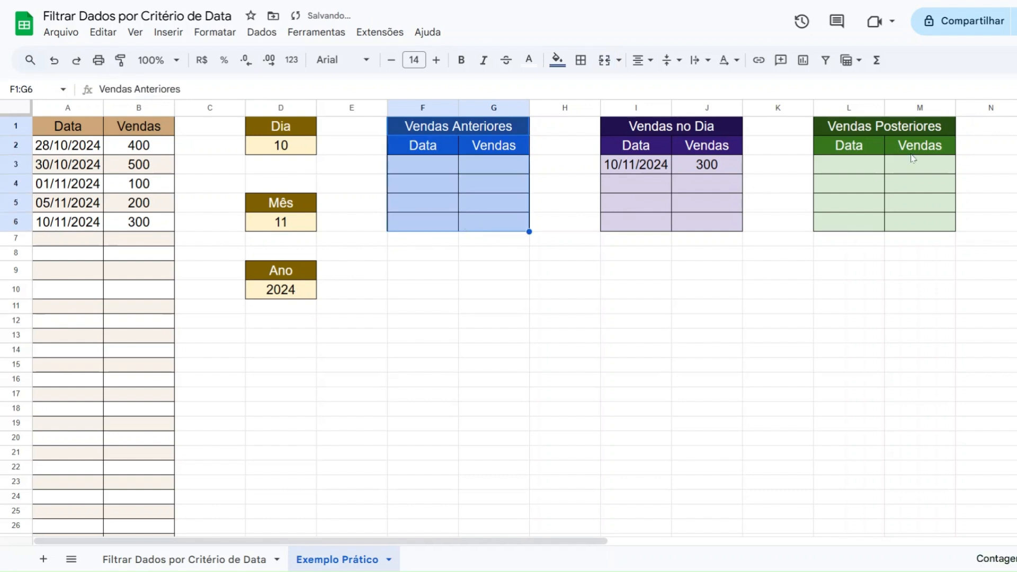
{"action": "left_click_drag", "start_coordinate": [848, 127], "coordinate": [920, 221]}
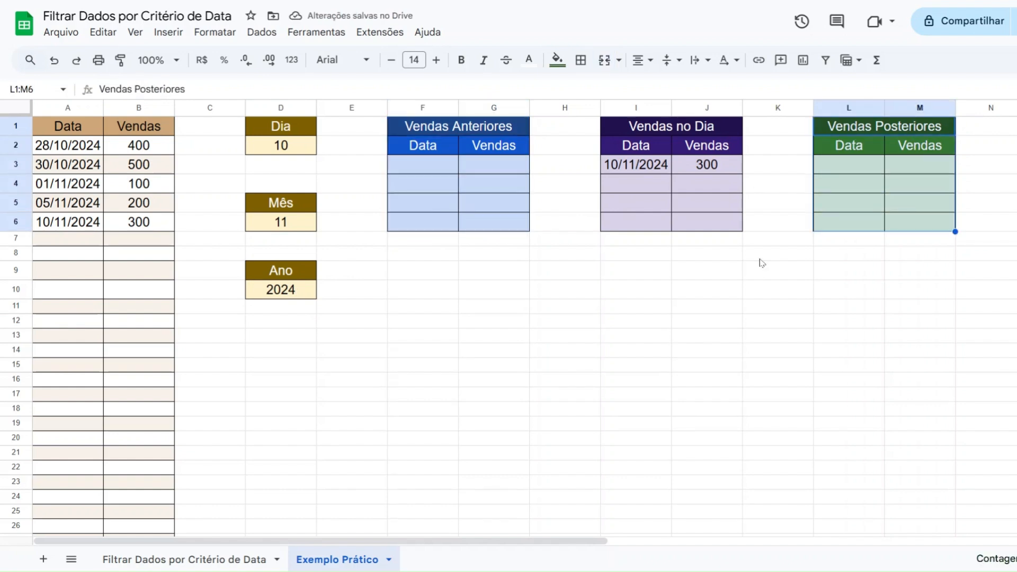
{"action": "left_click", "coordinate": [447, 164]}
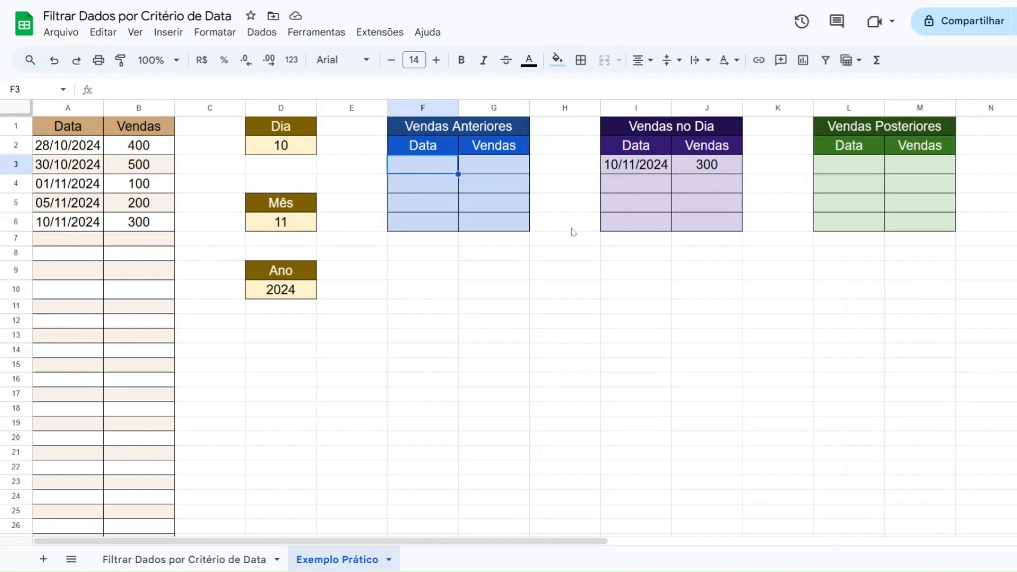
{"action": "type", "text": "=FILTER"}
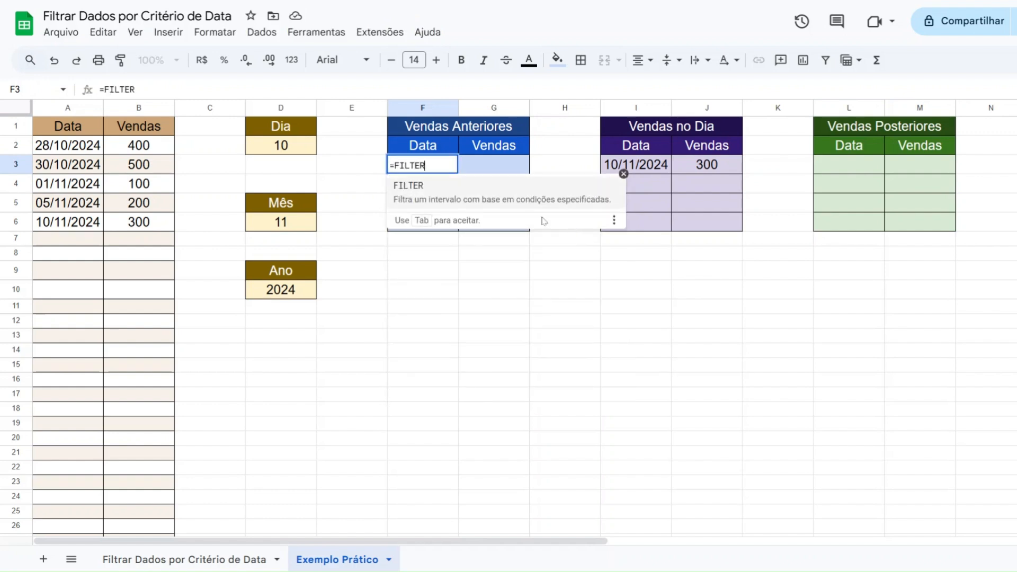
{"action": "type", "text": "("}
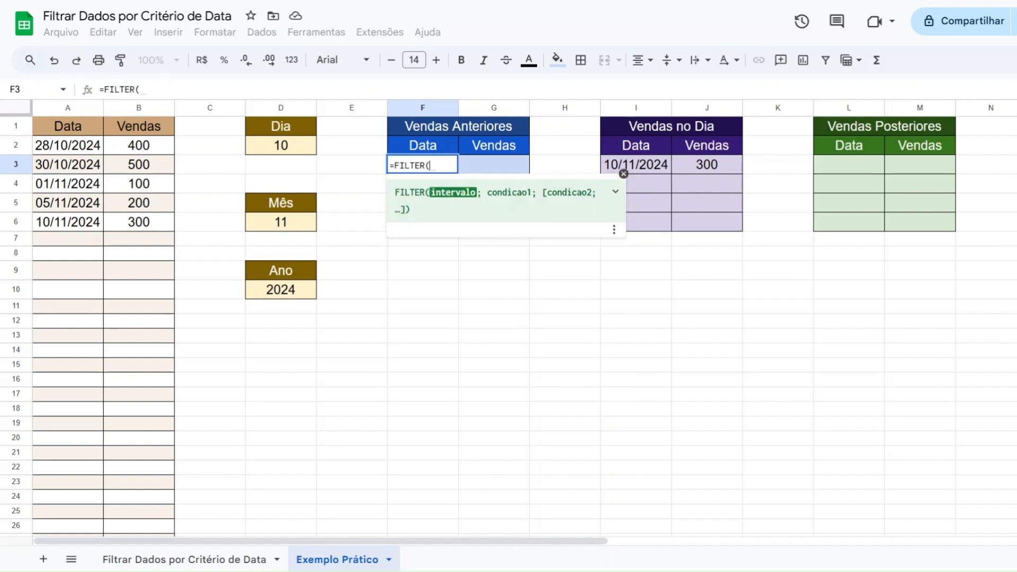
{"action": "left_click", "coordinate": [615, 191]}
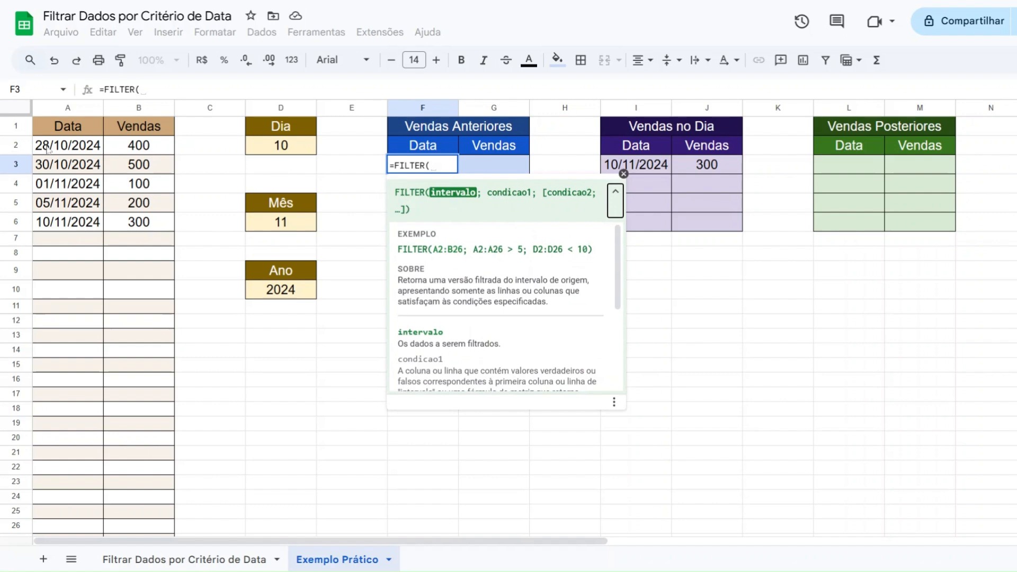
{"action": "left_click_drag", "start_coordinate": [48, 148], "coordinate": [139, 249]}
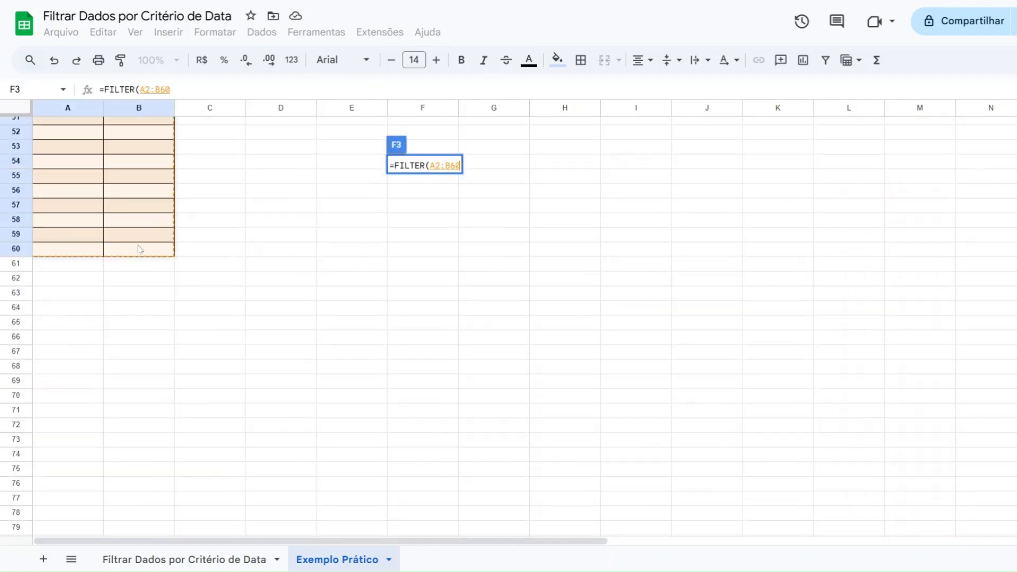
{"action": "type", "text": ";"}
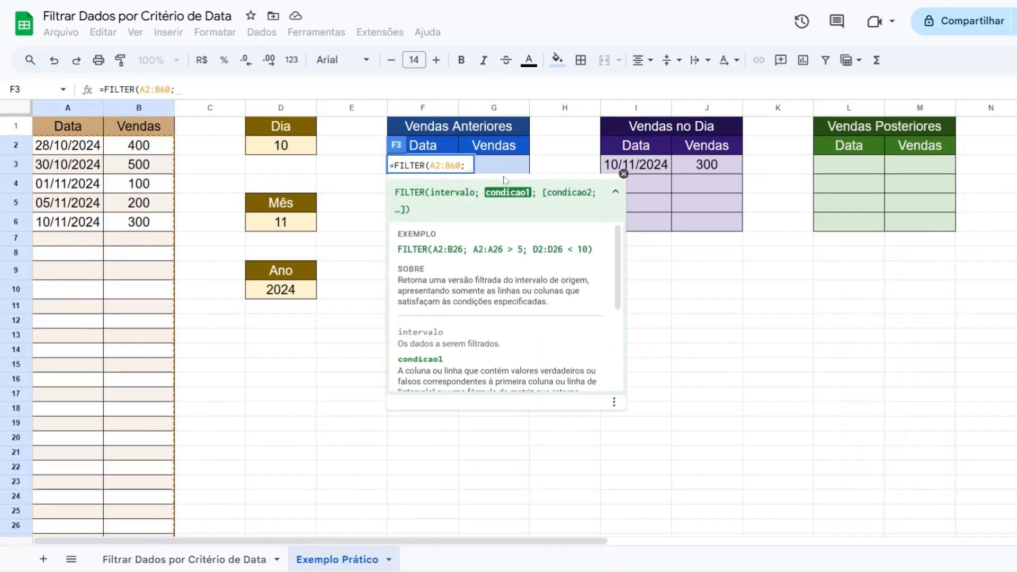
Enter the condition that A2:A60 is less than a date, inserting the DATA function after the comparison sign
{"action": "left_click", "coordinate": [69, 154]}
{"action": "left_click_drag", "start_coordinate": [69, 157], "coordinate": [66, 390]}
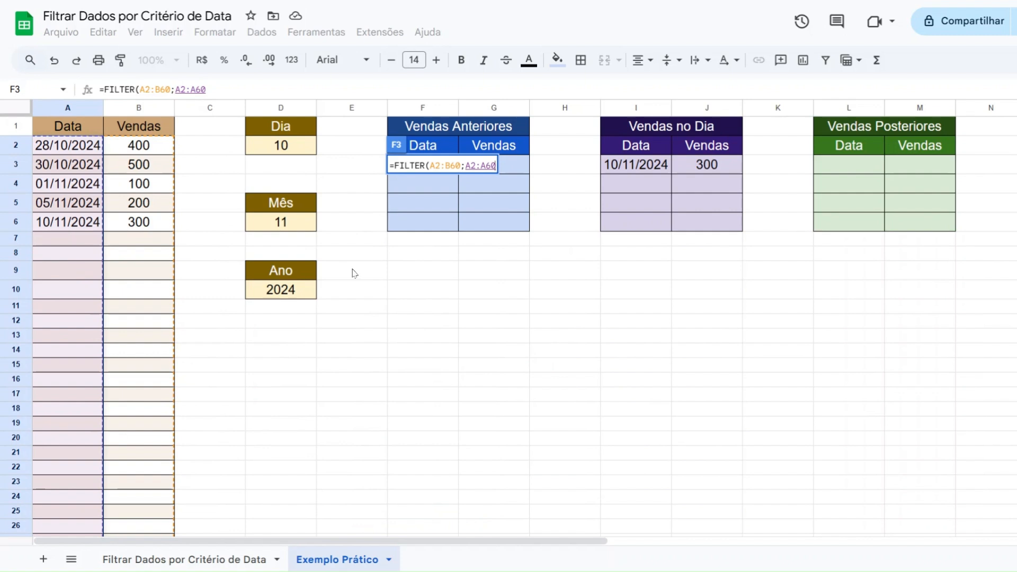
{"action": "type", "text": "< "}
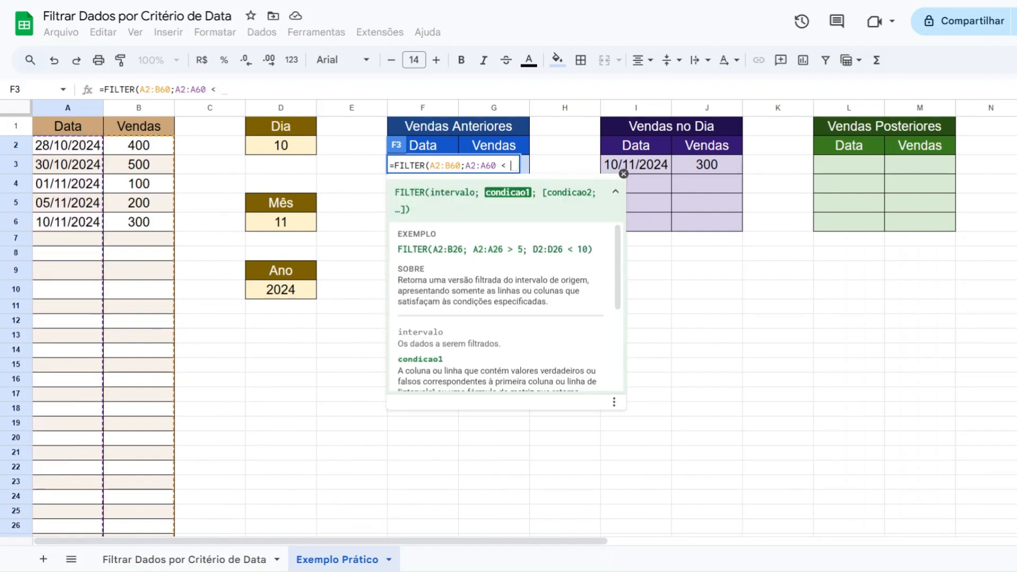
{"action": "type", "text": "DATA"}
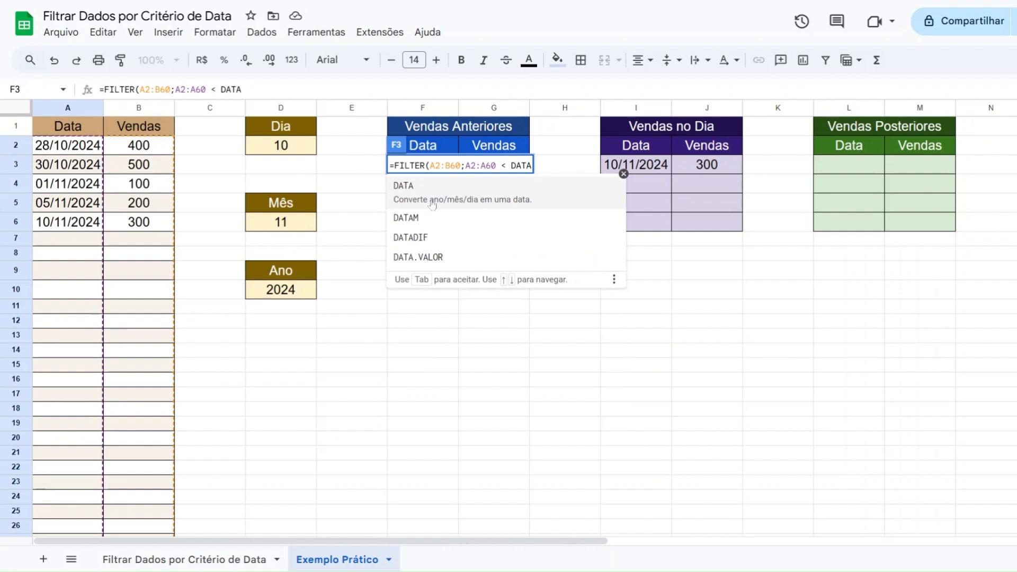
{"action": "left_click", "coordinate": [432, 204]}
Give DATA the arguments D10, D6 and D2 for year, month and day, and complete the Vendas Anteriores formula
{"action": "left_click", "coordinate": [282, 294]}
{"action": "type", "text": ";"}
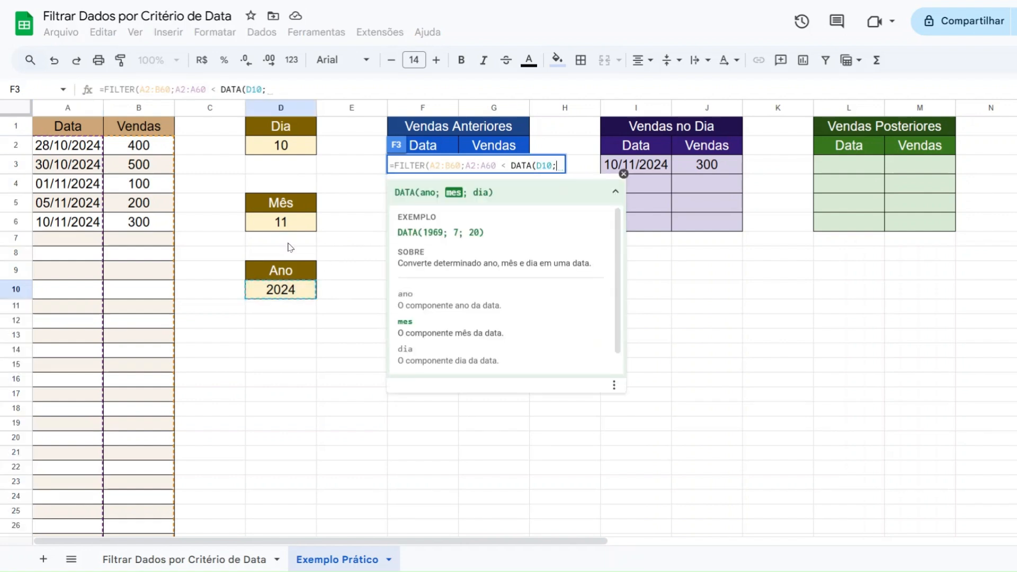
{"action": "left_click", "coordinate": [289, 227]}
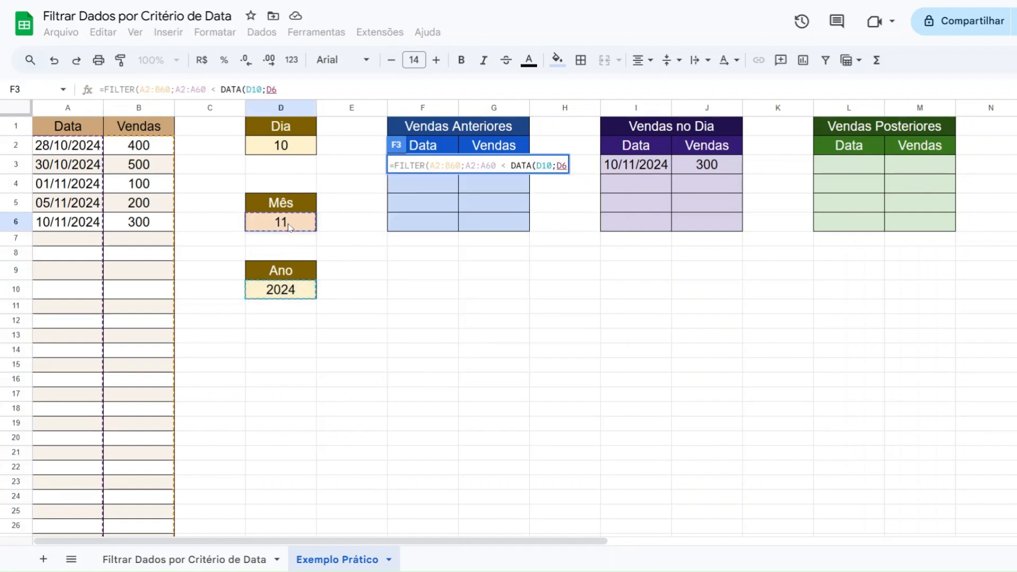
{"action": "type", "text": ";"}
{"action": "left_click", "coordinate": [294, 149]}
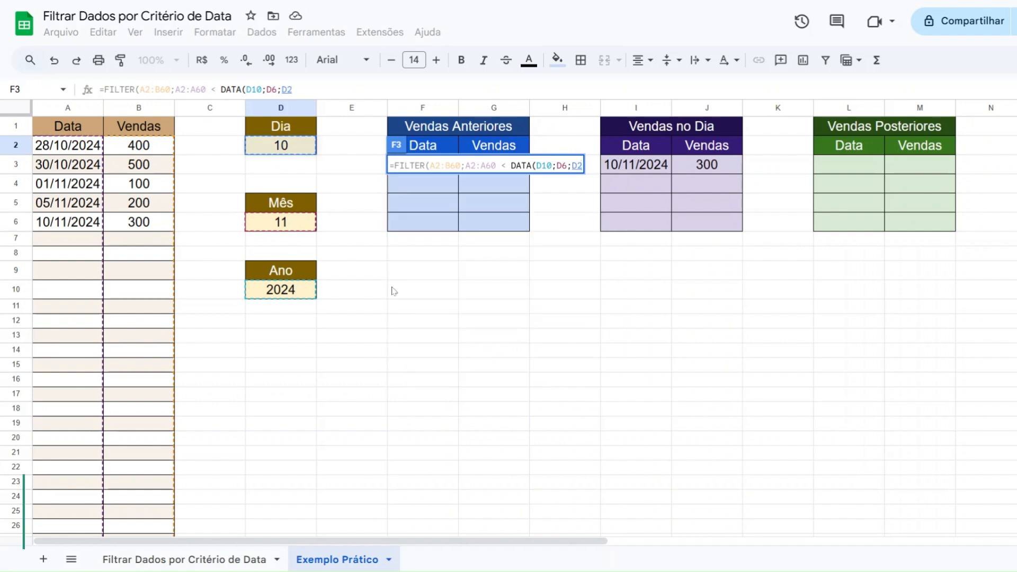
{"action": "type", "text": ")"}
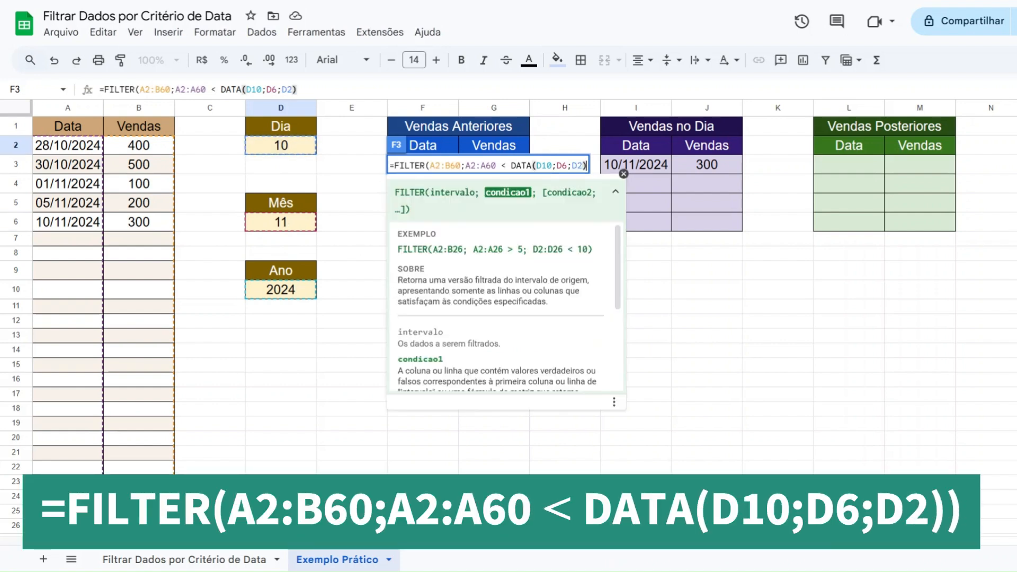
{"action": "type", "text": ")"}
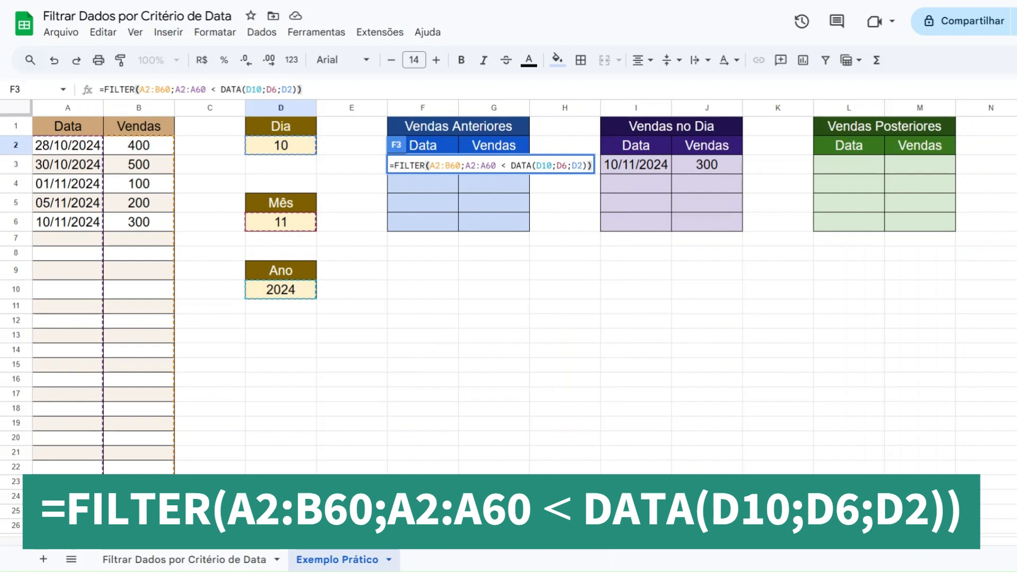
{"action": "key", "text": "Return"}
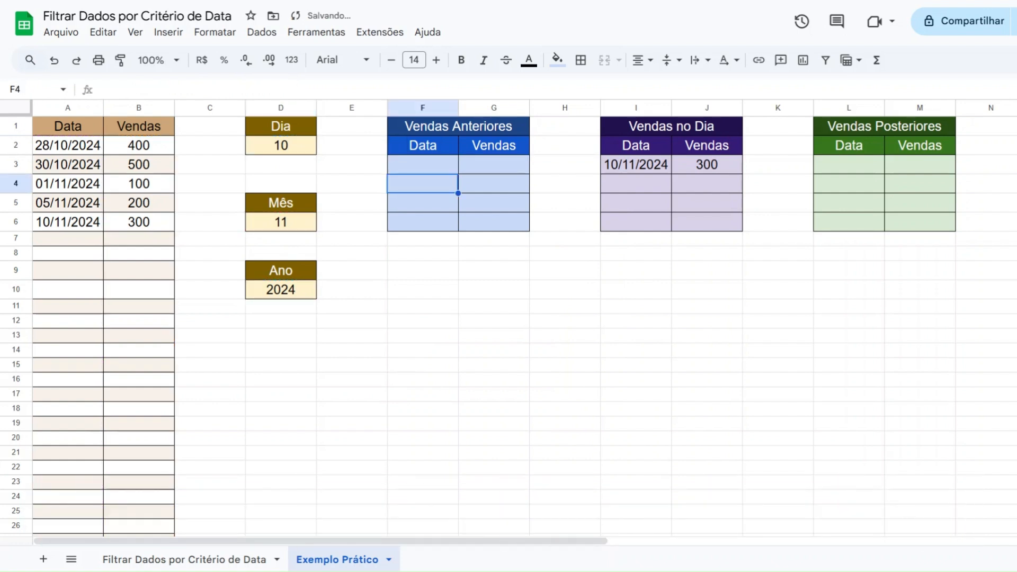
Check the Dia, Mês and Ano criteria against the source dates on and before 10/11/2024
{"action": "left_click", "coordinate": [303, 151]}
{"action": "left_click", "coordinate": [289, 225]}
{"action": "left_click", "coordinate": [291, 290]}
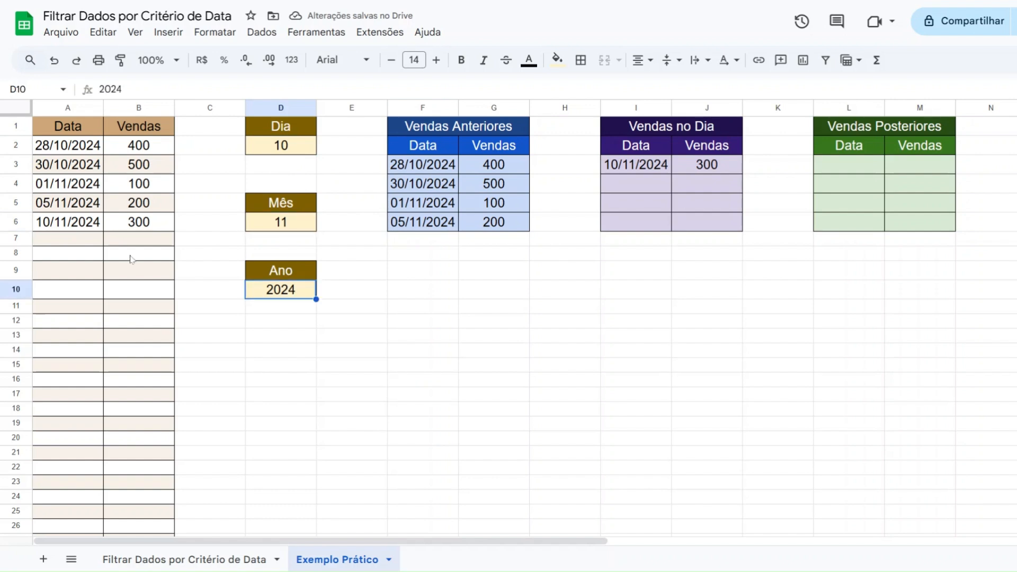
{"action": "left_click_drag", "start_coordinate": [74, 223], "coordinate": [114, 227]}
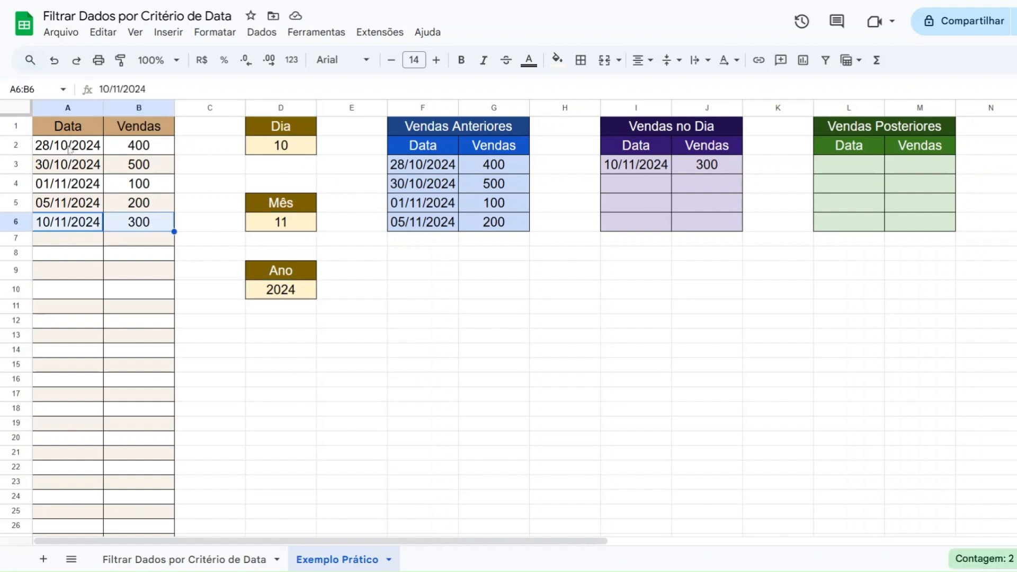
{"action": "left_click_drag", "start_coordinate": [69, 149], "coordinate": [73, 205]}
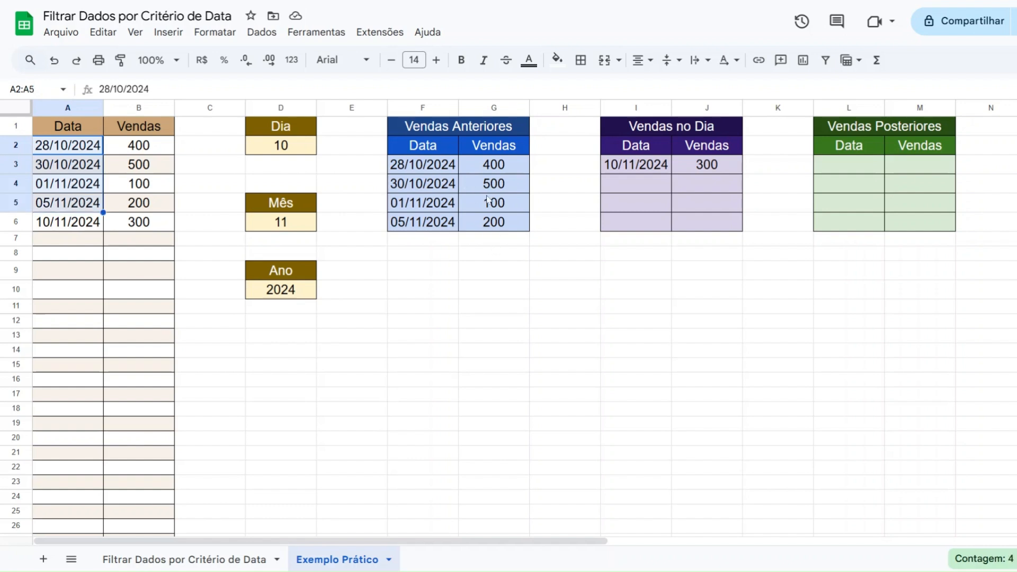
Set the Dia criterion to 5 to test the Vendas Anteriores formula
{"action": "left_click", "coordinate": [283, 154]}
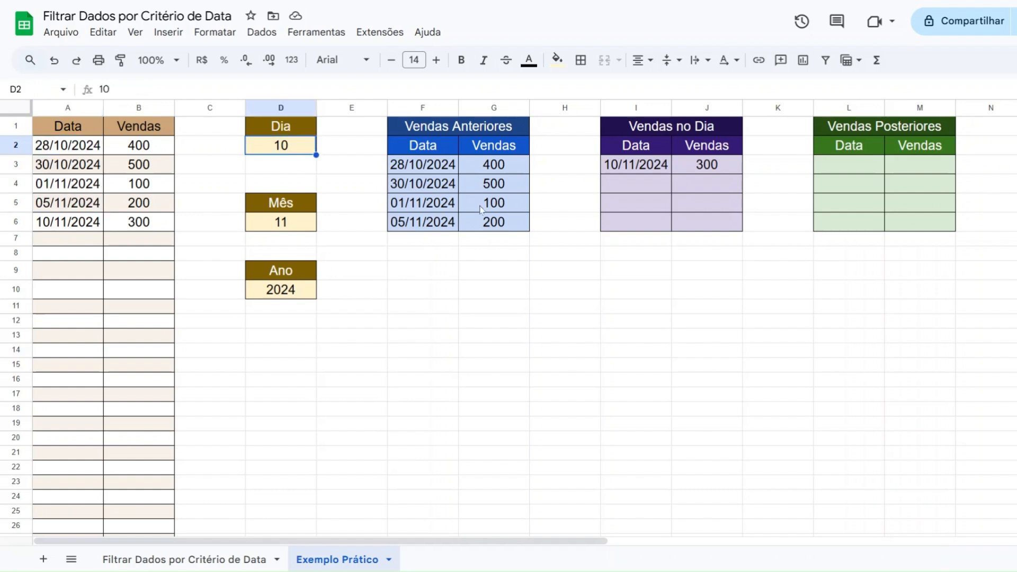
{"action": "type", "text": "5"}
{"action": "key", "text": "Return"}
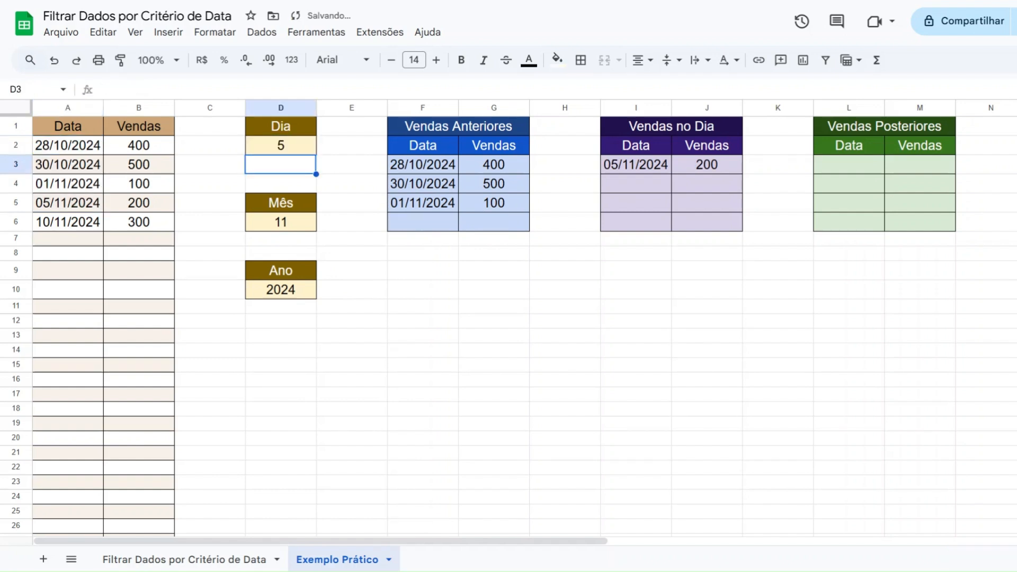
Check the Vendas no Dia formula and the source rows dated before 05/11/2024
{"action": "left_click", "coordinate": [627, 166]}
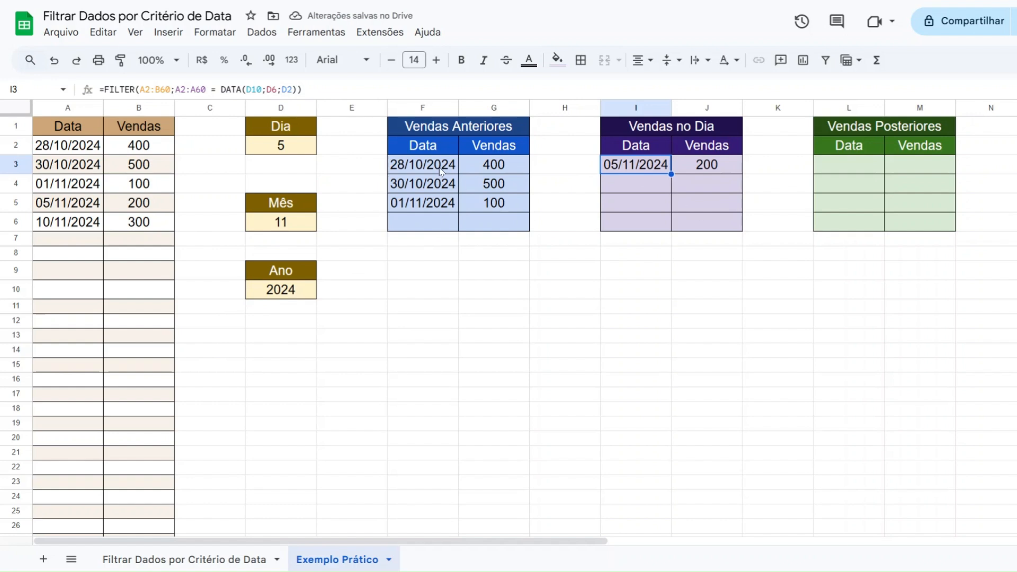
{"action": "left_click_drag", "start_coordinate": [66, 186], "coordinate": [127, 149]}
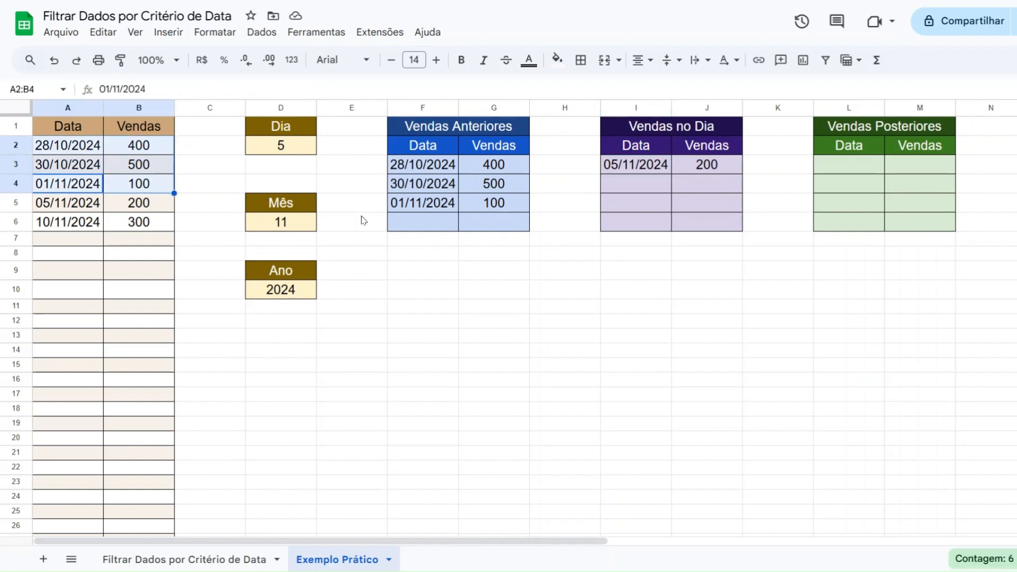
Start a FILTER formula in the first Data cell under Vendas Posteriores, using A2:B60 as the range to filter
{"action": "left_click", "coordinate": [839, 168]}
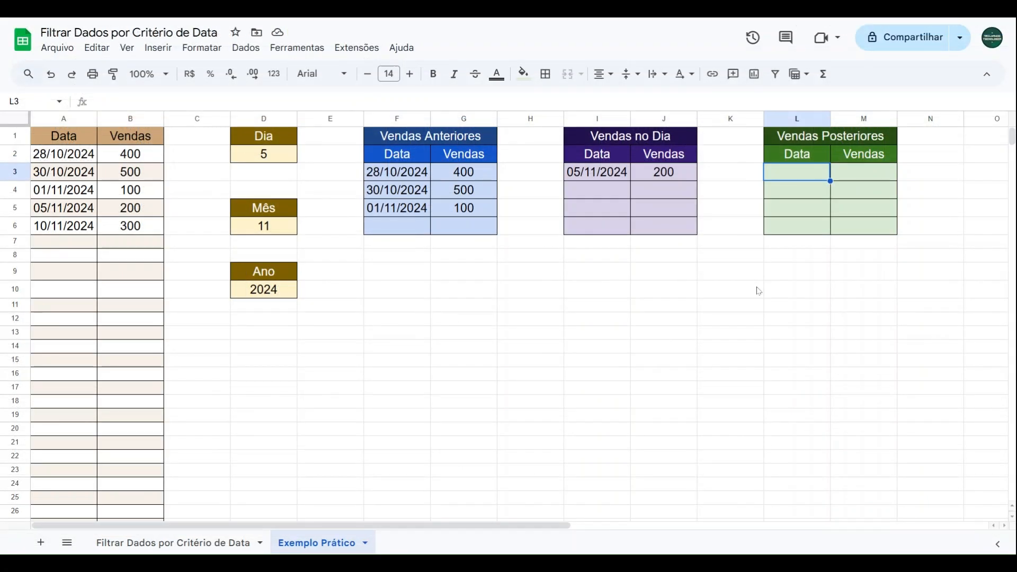
{"action": "type", "text": "=filter"}
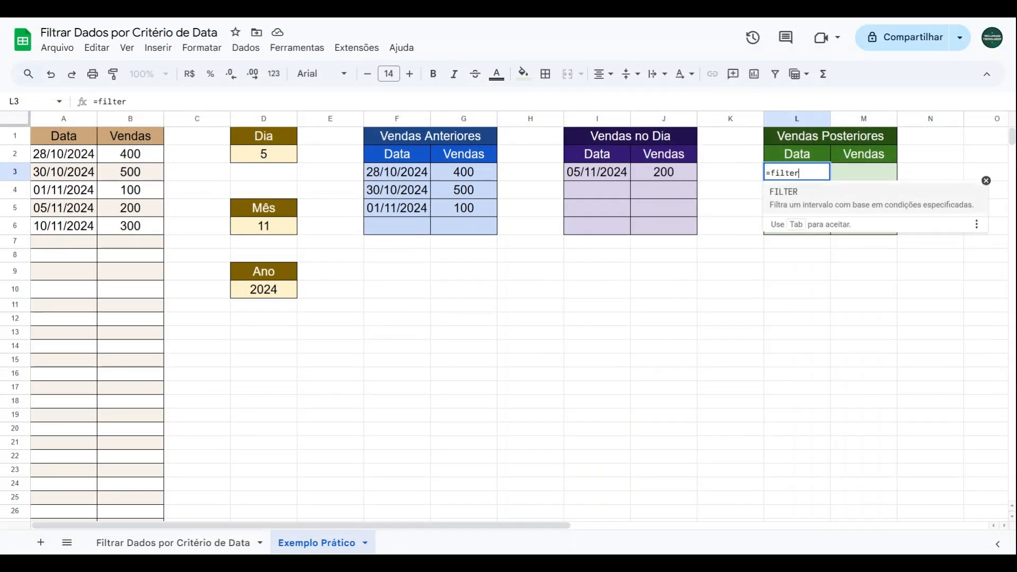
{"action": "left_click", "coordinate": [818, 206]}
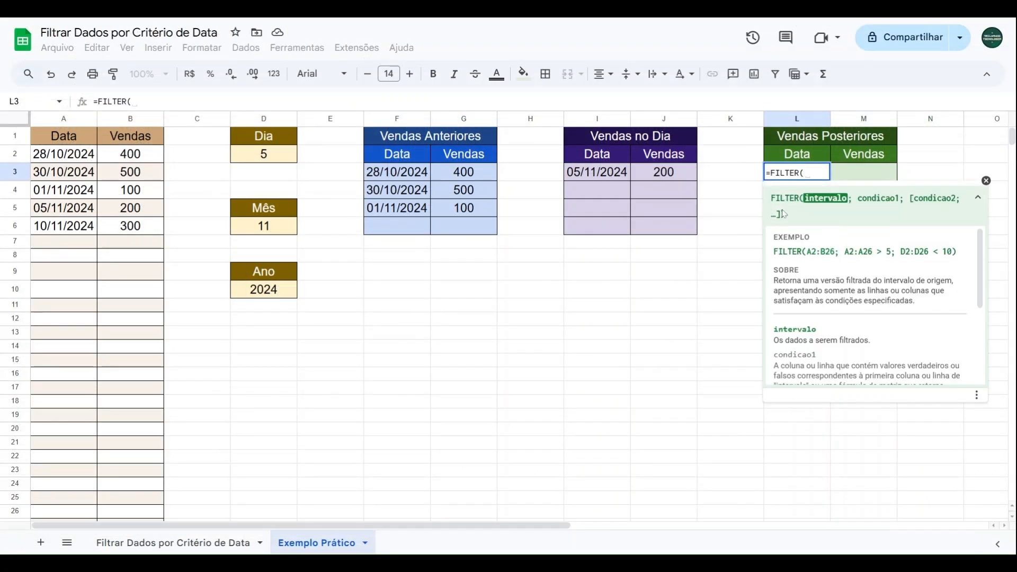
{"action": "left_click_drag", "start_coordinate": [62, 159], "coordinate": [112, 450]}
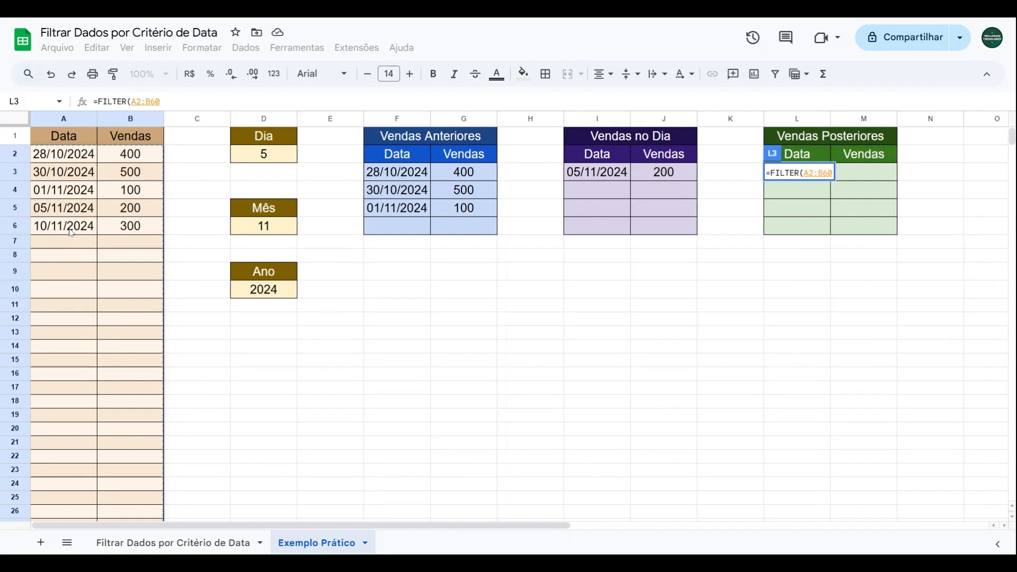
{"action": "type", "text": ";"}
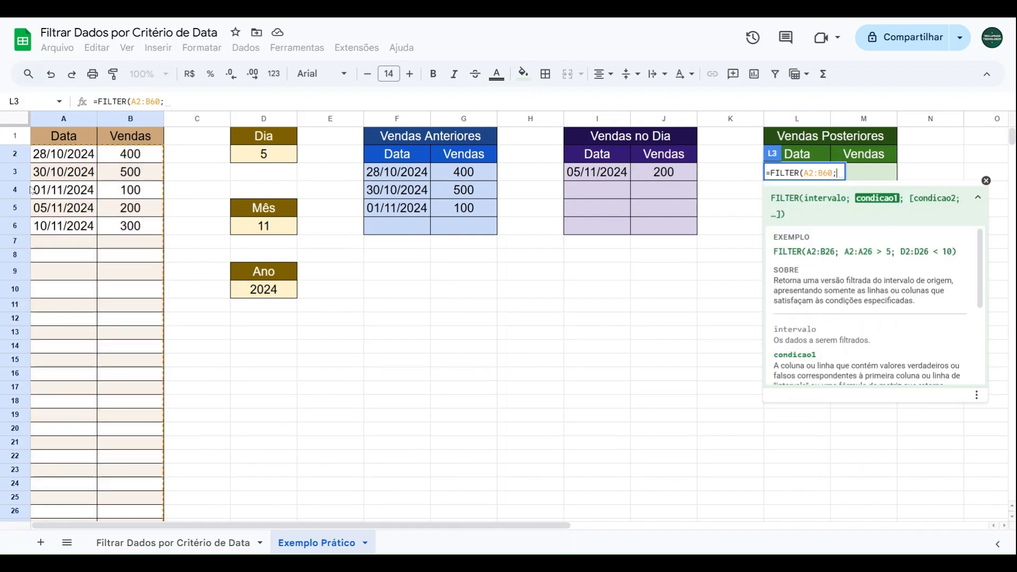
Add the condition that A2:A60 is greater than a date, inserting the DATA function after the comparison sign
{"action": "left_click_drag", "start_coordinate": [73, 158], "coordinate": [63, 254]}
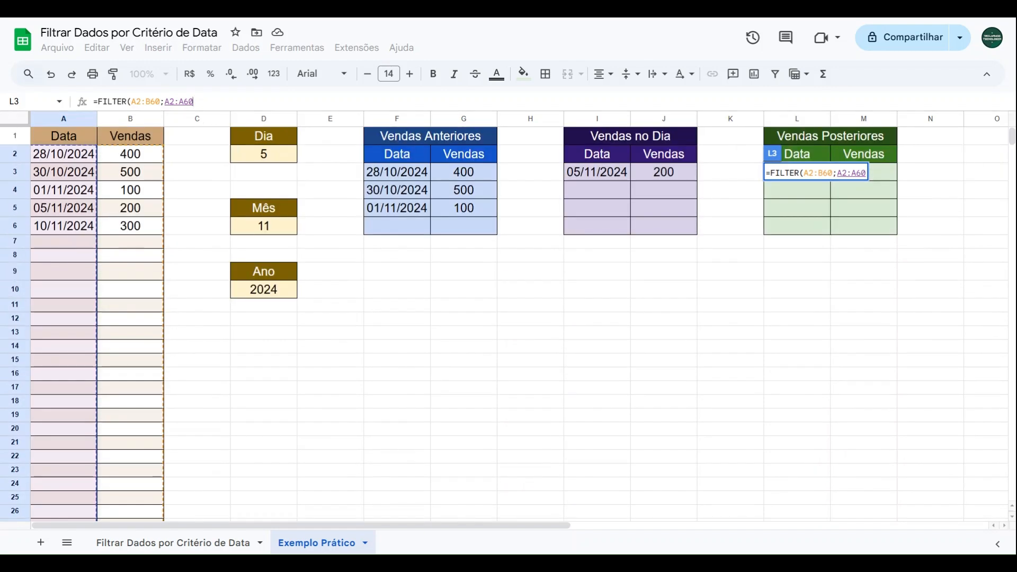
{"action": "type", "text": ">"}
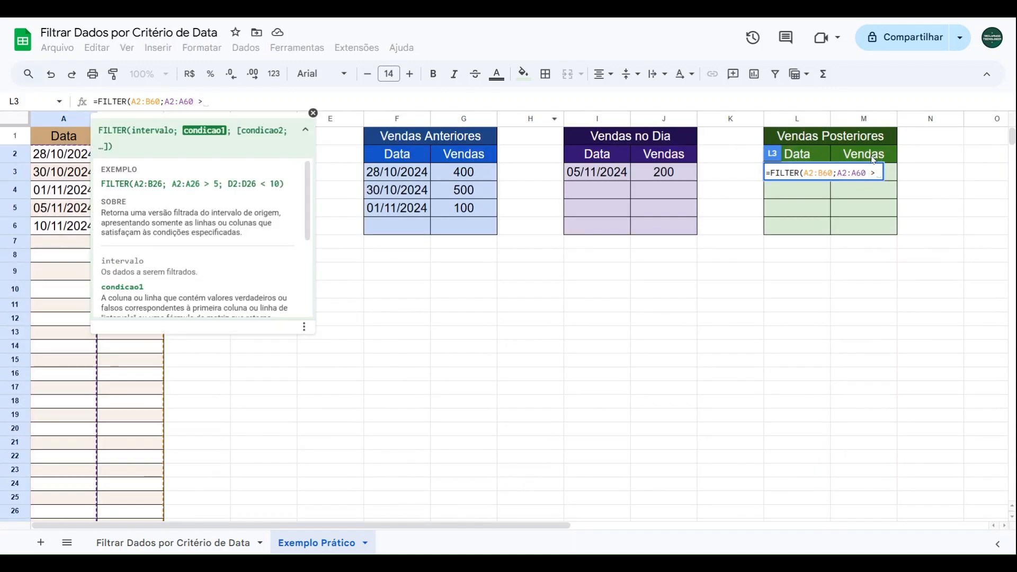
{"action": "type", "text": " DATA"}
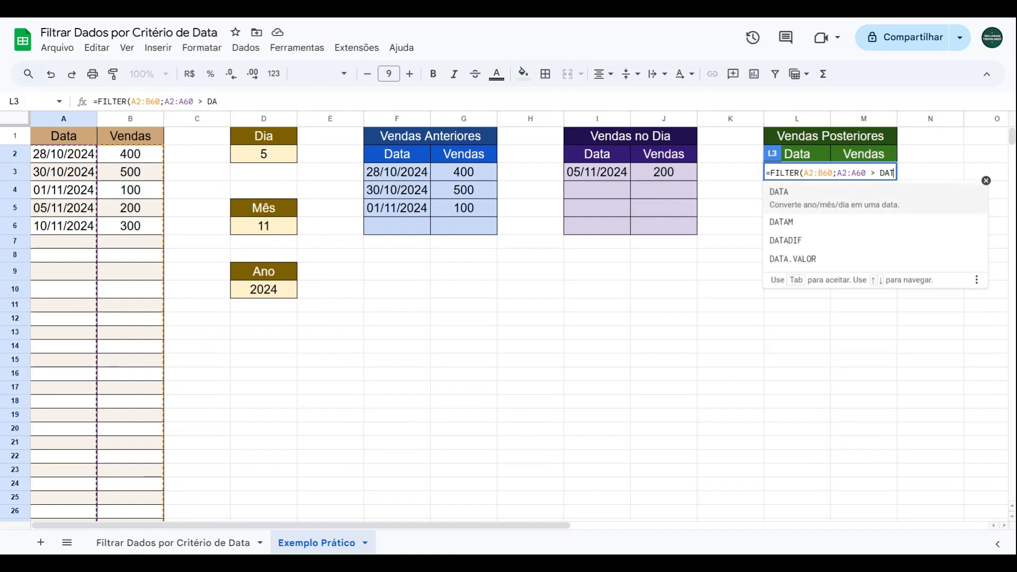
{"action": "left_click", "coordinate": [810, 204]}
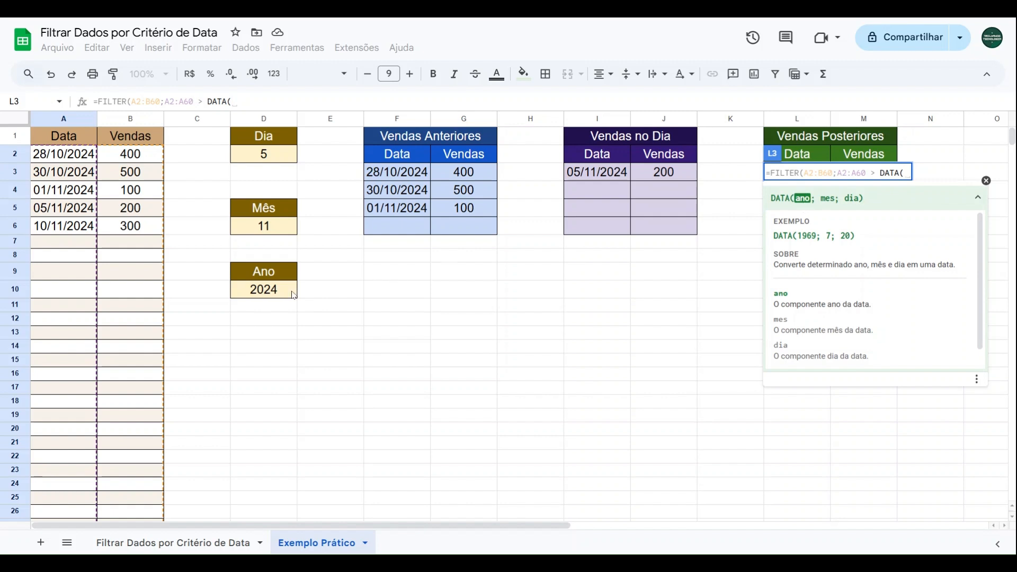
Give DATA the arguments D10, D6 and D2 for year, month and day, and complete the Vendas Posteriores formula
{"action": "left_click", "coordinate": [294, 295]}
{"action": "type", "text": ";"}
{"action": "left_click", "coordinate": [269, 231]}
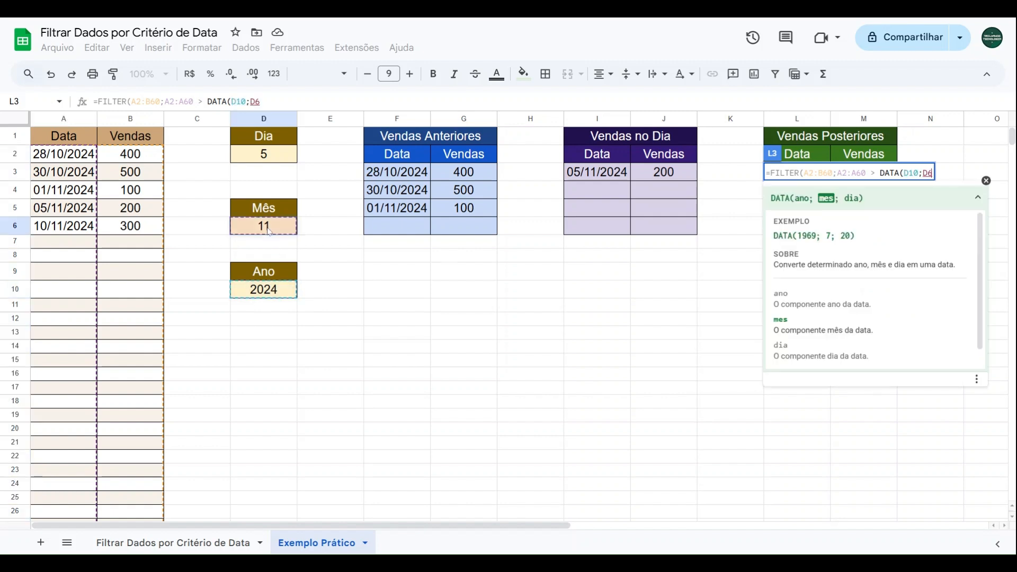
{"action": "type", "text": ";"}
{"action": "left_click", "coordinate": [266, 161]}
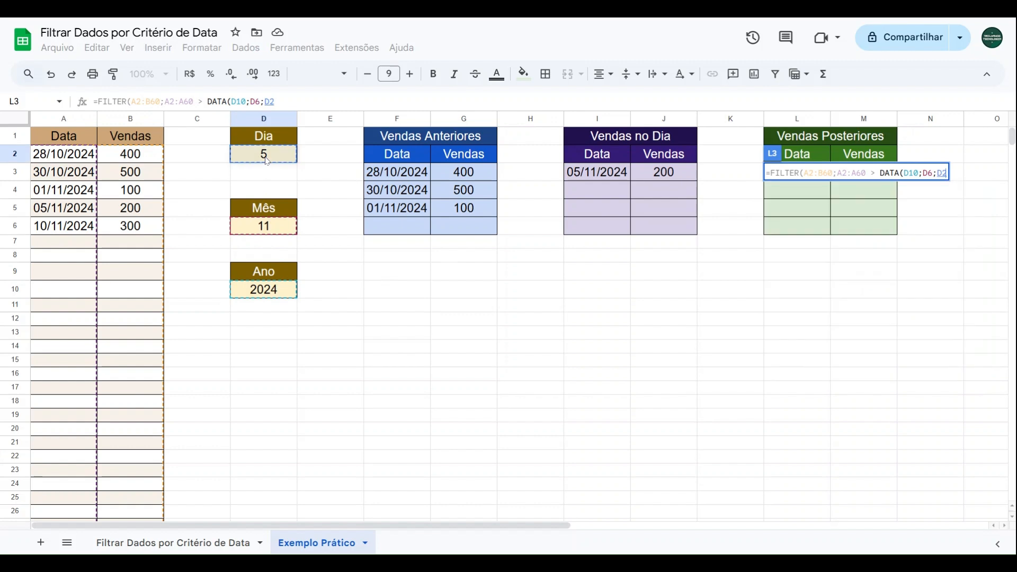
{"action": "type", "text": ")"}
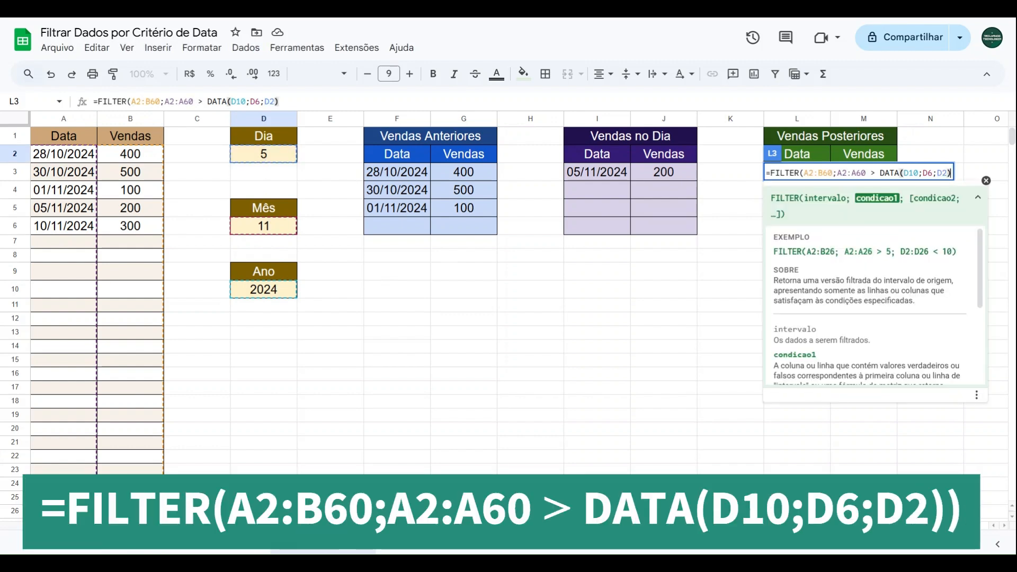
{"action": "type", "text": ")"}
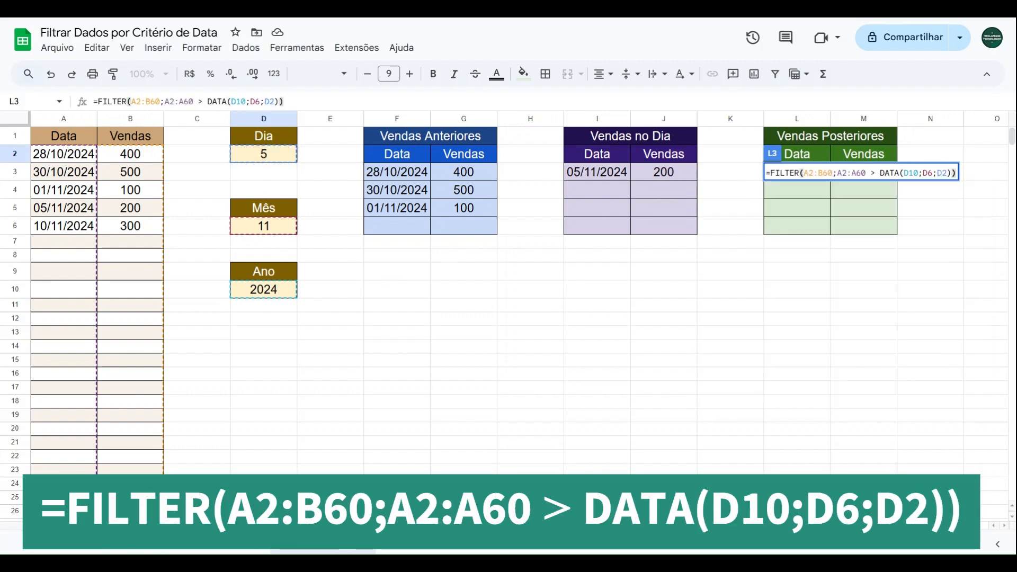
{"action": "key", "text": "Return"}
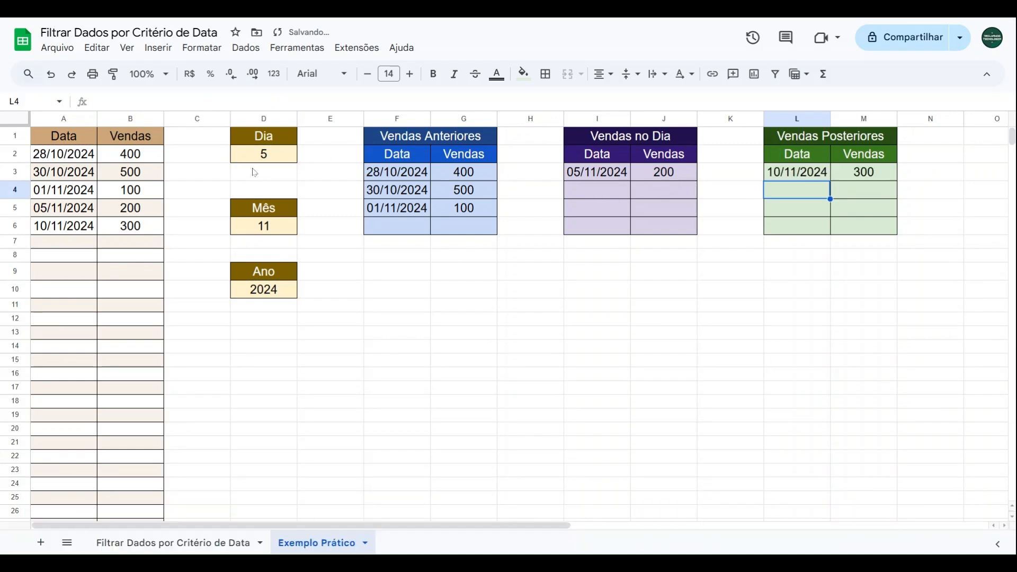
Check the Vendas Posteriores result against the source sales and the Dia, Mês and Ano criteria
{"action": "left_click_drag", "start_coordinate": [98, 156], "coordinate": [118, 225]}
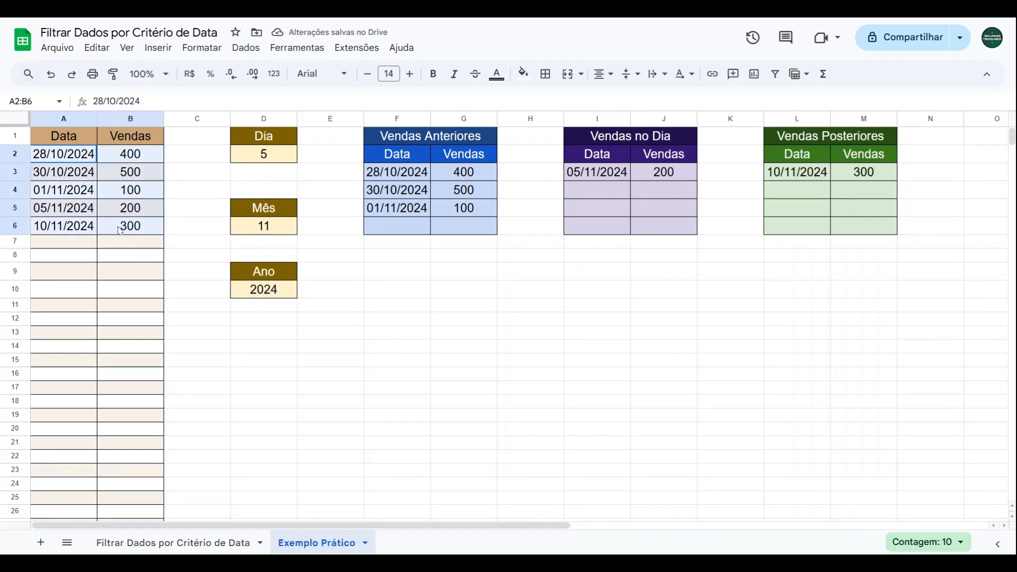
{"action": "left_click", "coordinate": [251, 159]}
{"action": "left_click", "coordinate": [266, 233]}
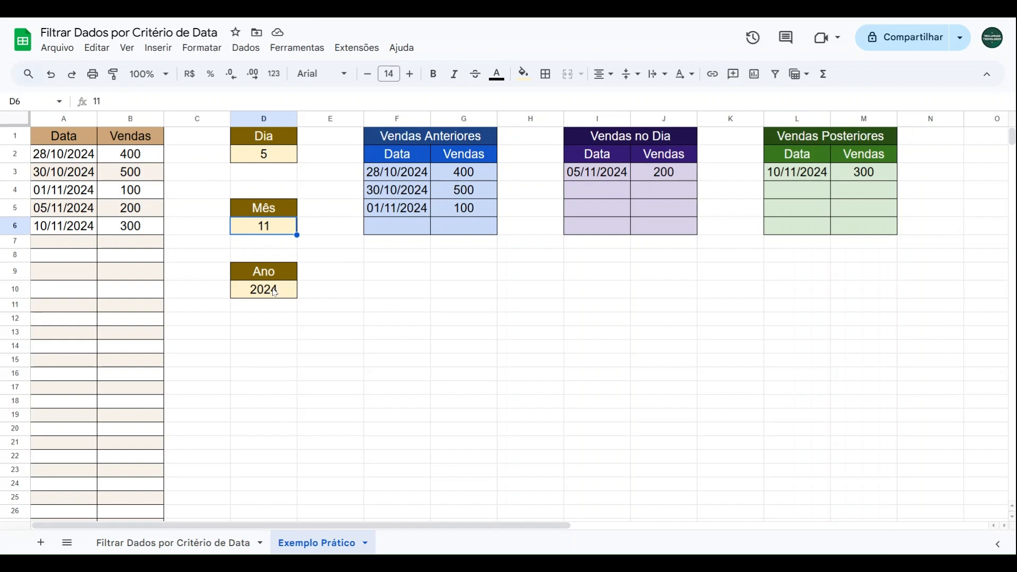
{"action": "left_click", "coordinate": [273, 288]}
{"action": "left_click", "coordinate": [61, 232]}
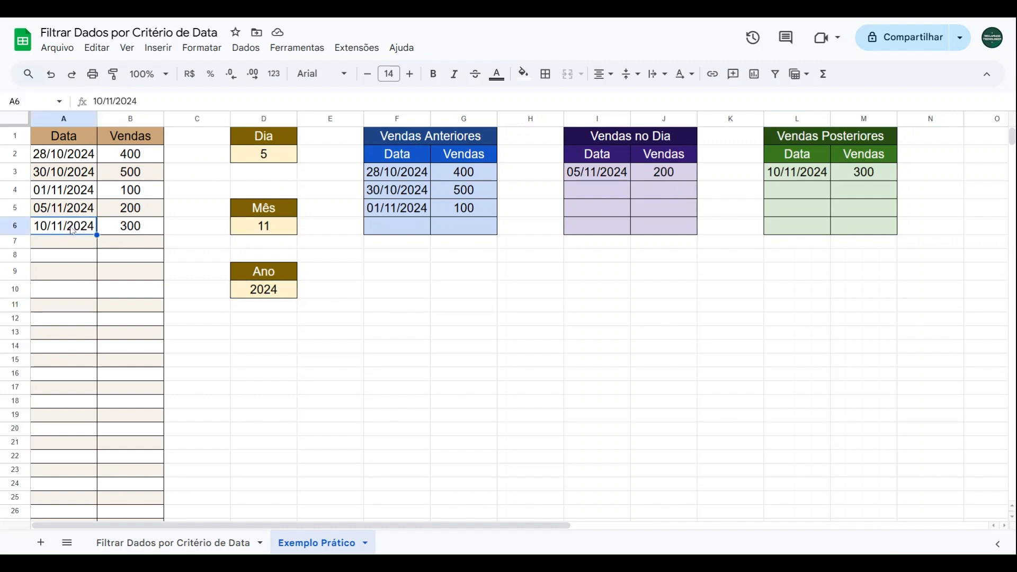
{"action": "left_click", "coordinate": [120, 233]}
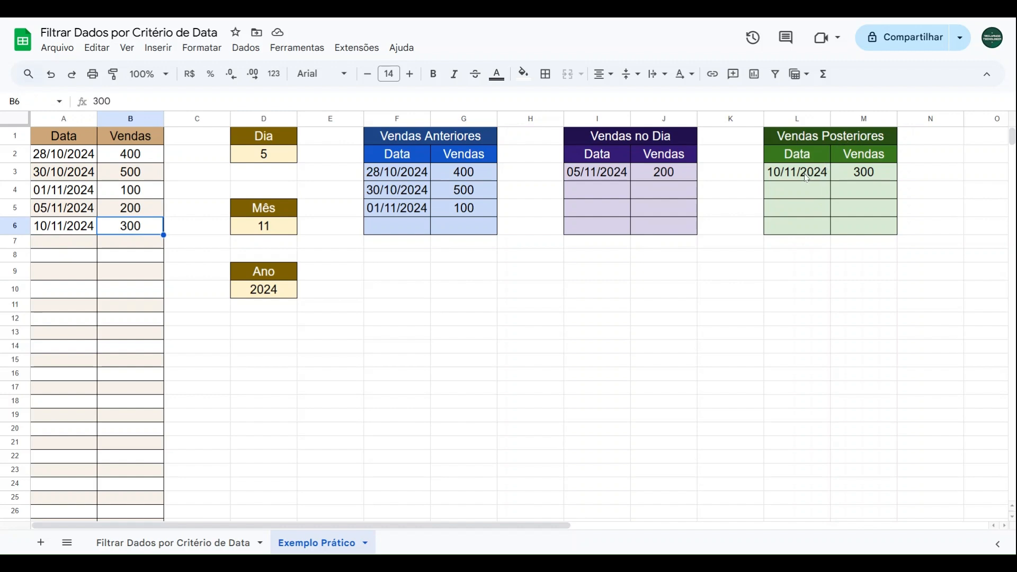
{"action": "left_click", "coordinate": [806, 178]}
{"action": "left_click", "coordinate": [863, 175]}
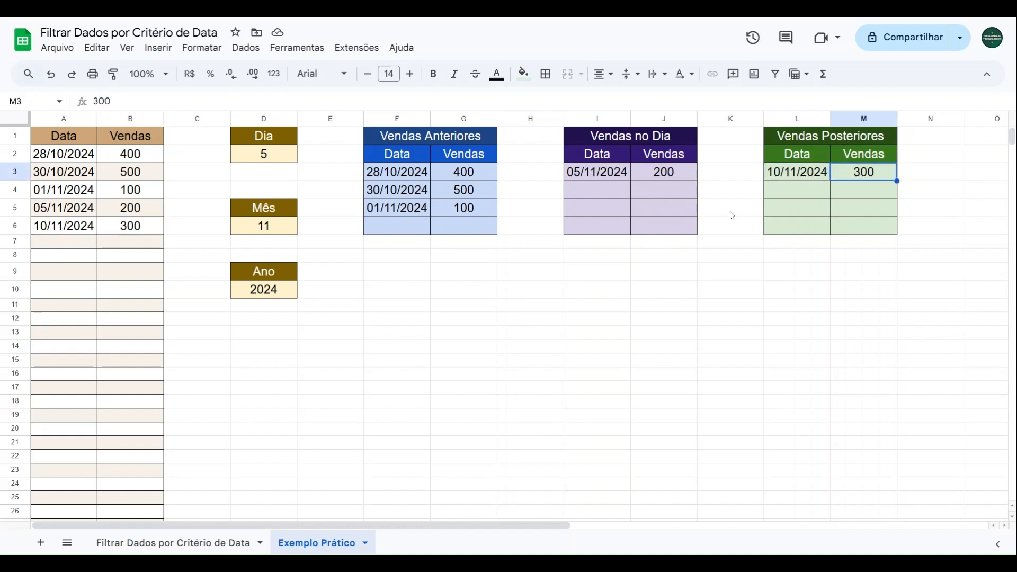
{"action": "left_click", "coordinate": [461, 271]}
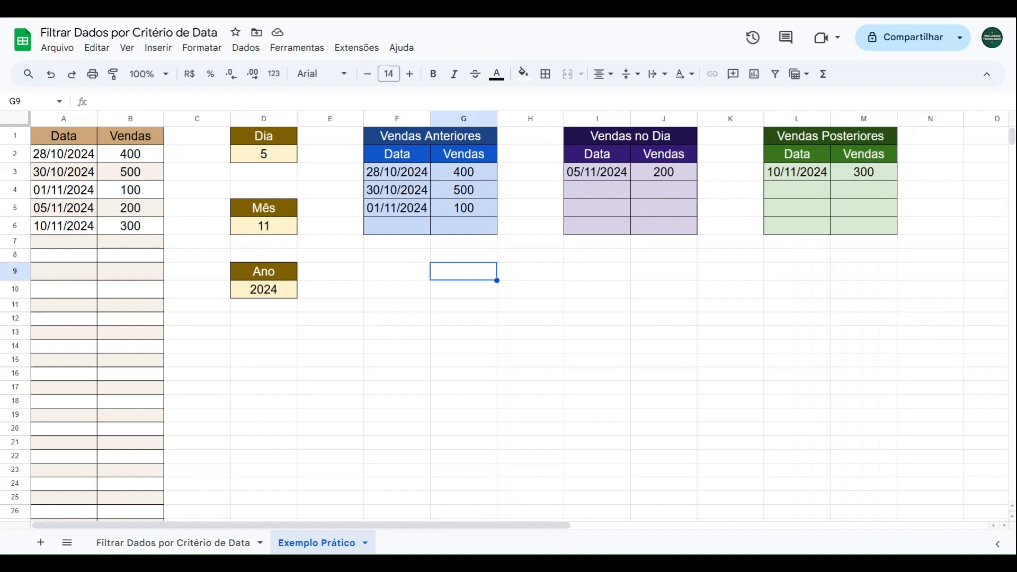